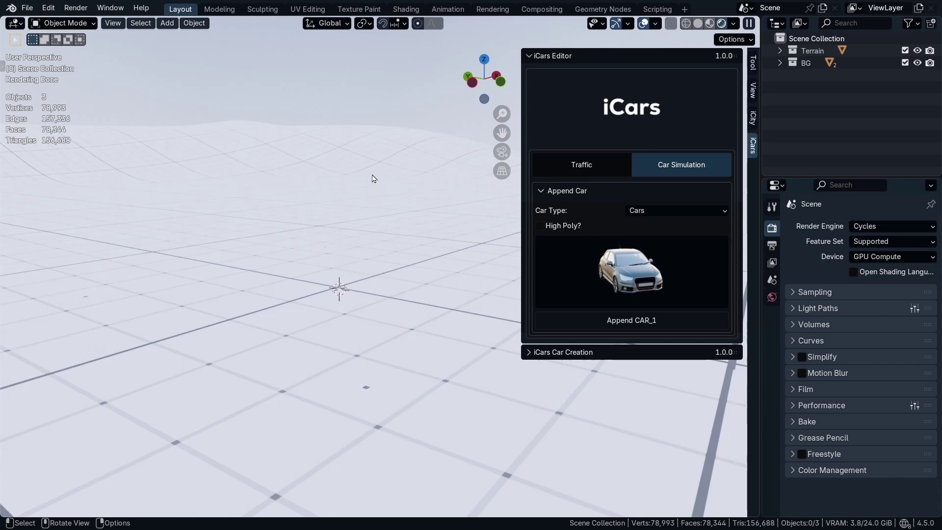
Step: Install the add-on archive iCars Animation pack 1.0.0.zip from D:\ICars\ in the preferences
click(54, 7)
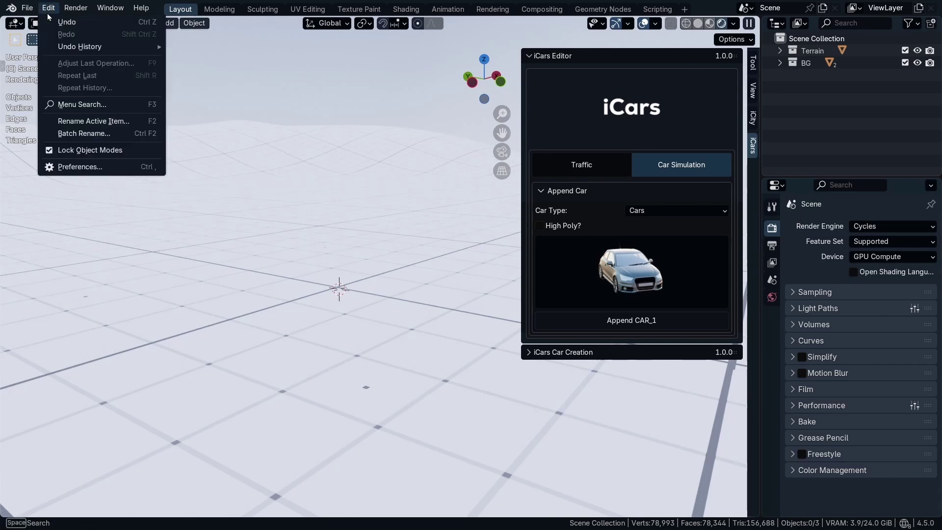
click(78, 168)
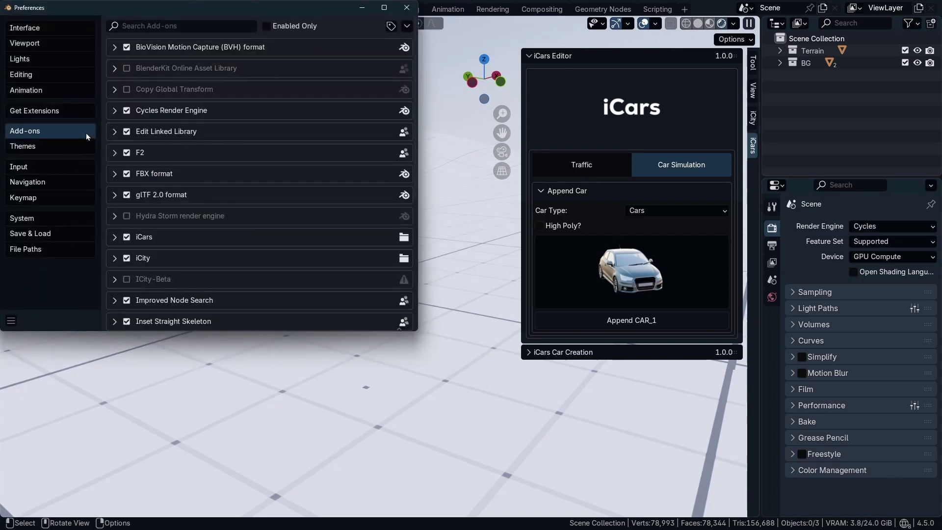
click(407, 26)
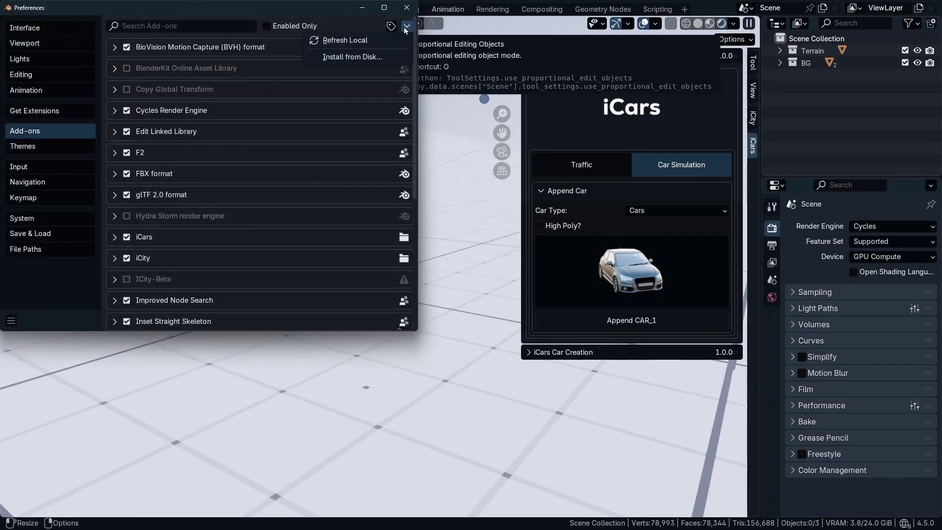
click(375, 63)
double_click(286, 95)
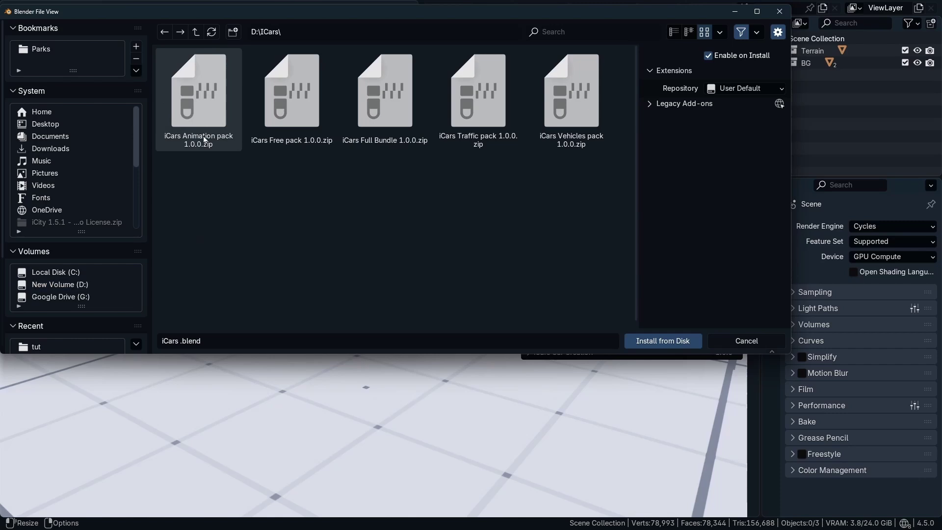
double_click(200, 105)
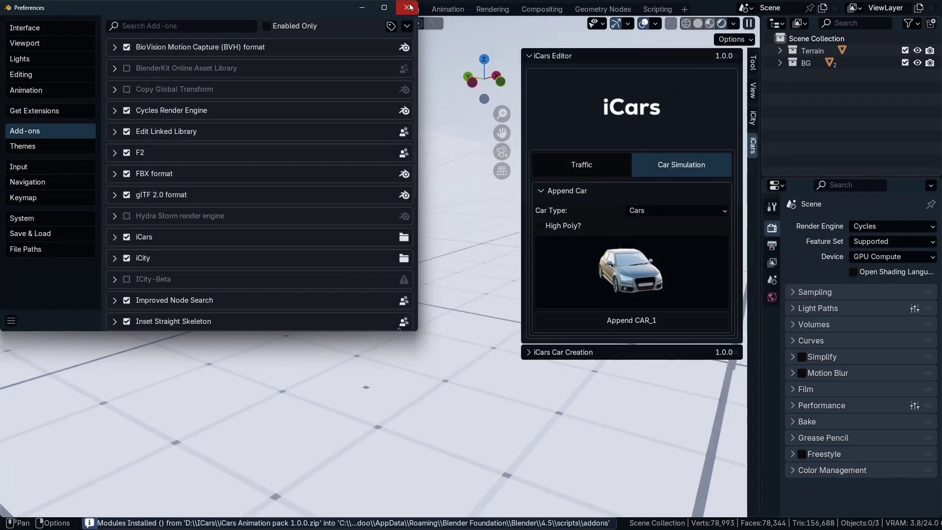
click(407, 8)
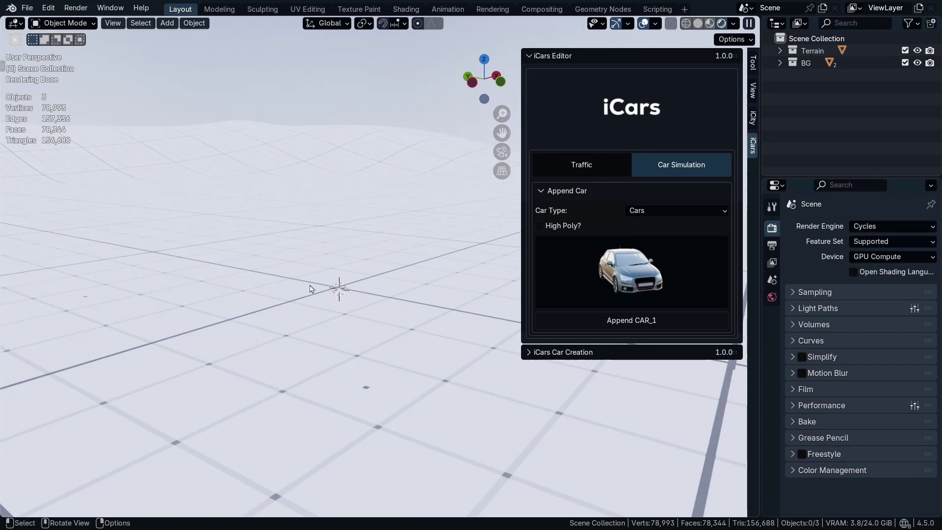
Step: Append the low-poly CAR_4 at the world origin and apply the Free Drive system to it
middle_drag(327, 286, 323, 296)
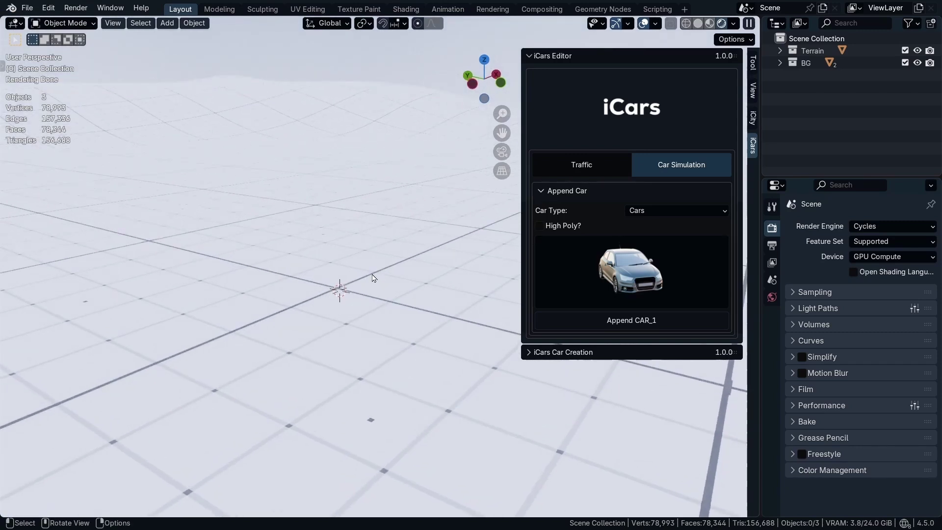
click(608, 273)
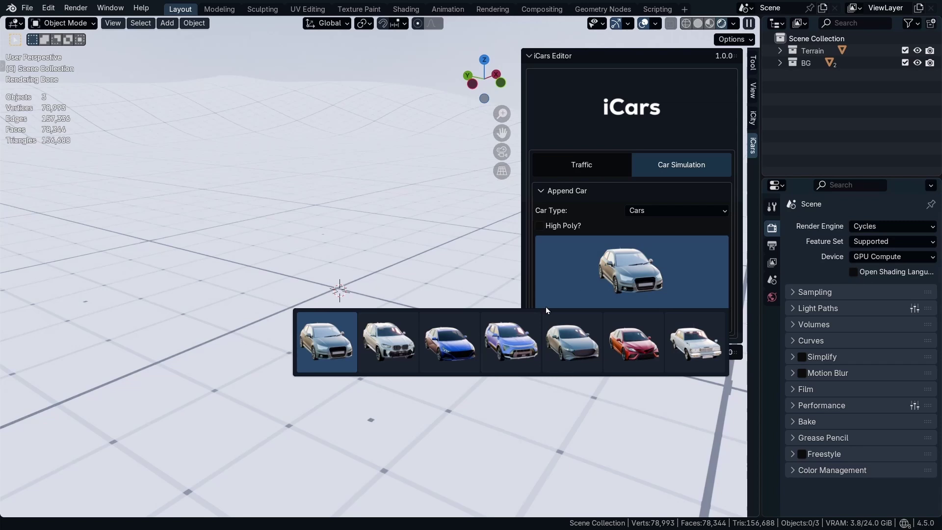
click(523, 324)
click(576, 323)
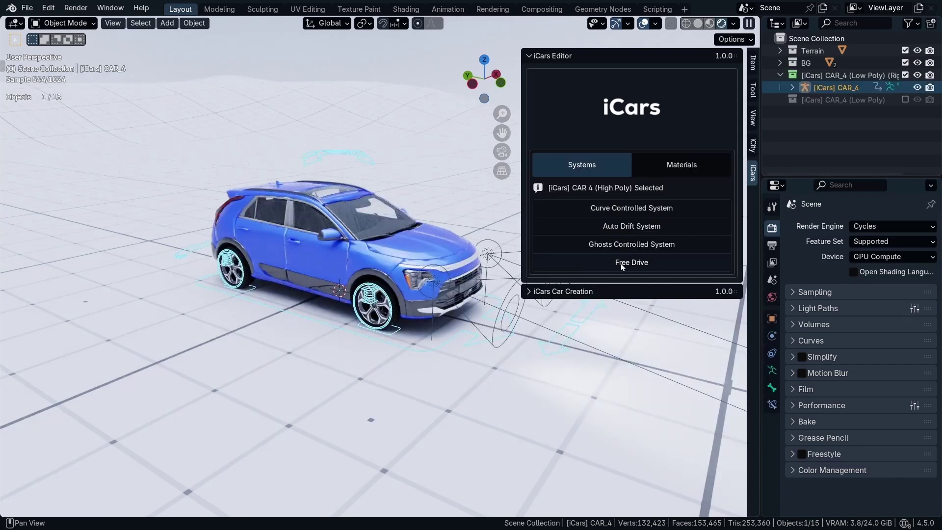
click(621, 263)
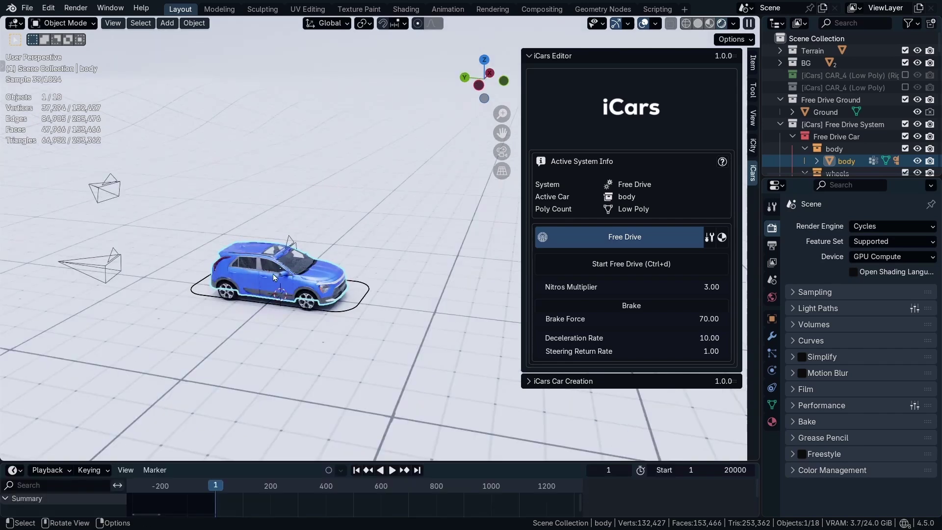
Step: Start free drive, test-drive the car with the simulation playing, and exit free drive mode
scroll(269, 294, up, 3)
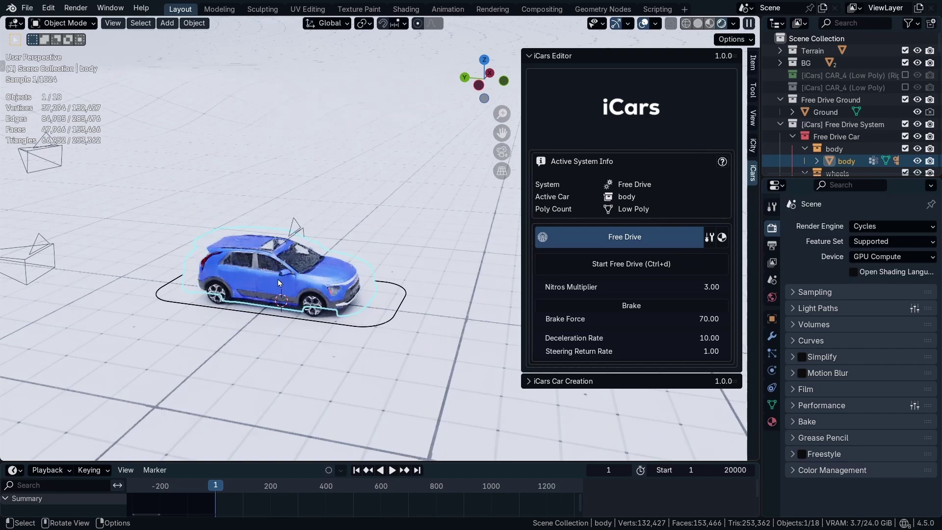
middle_drag(265, 291, 227, 288)
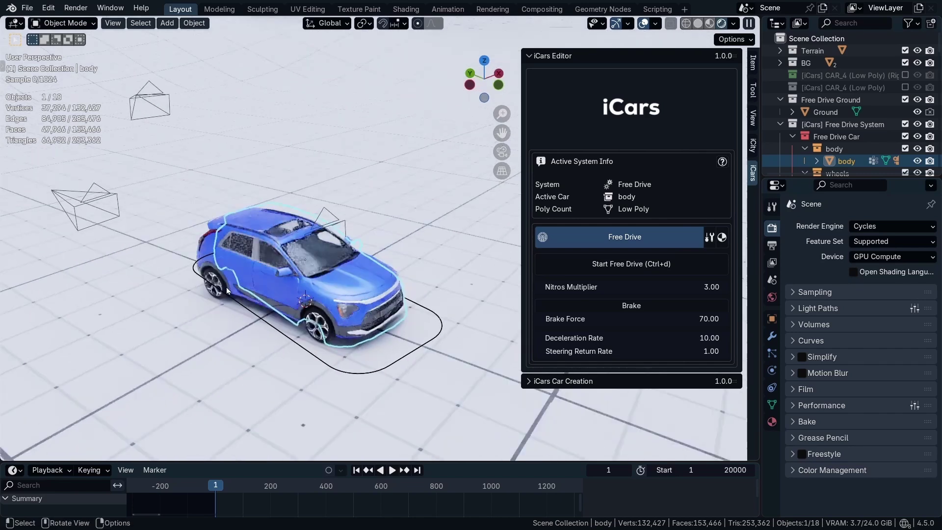
click(575, 263)
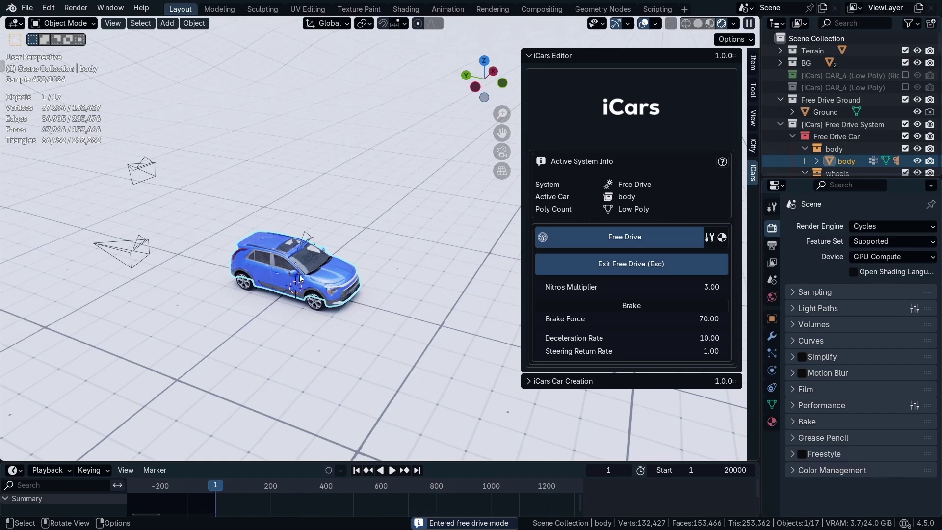
key(space)
middle_drag(299, 278, 249, 226)
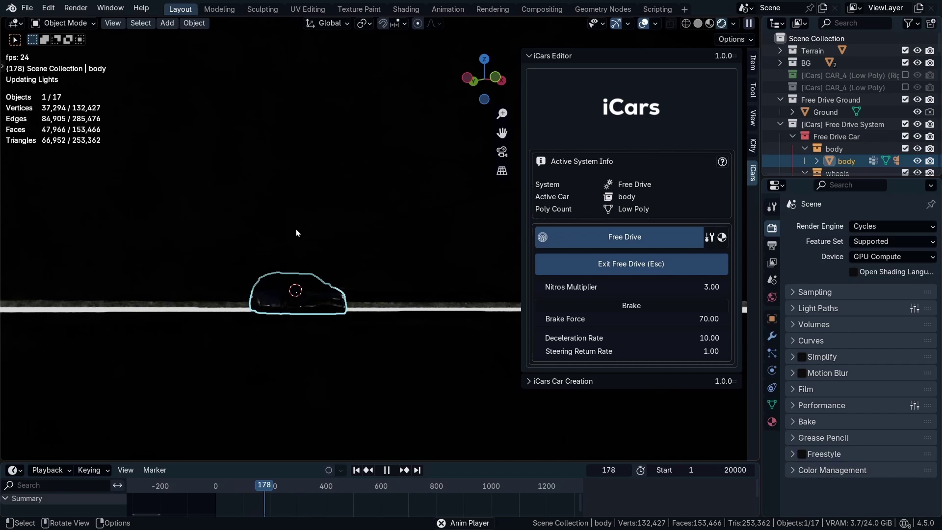
middle_drag(313, 291, 276, 275)
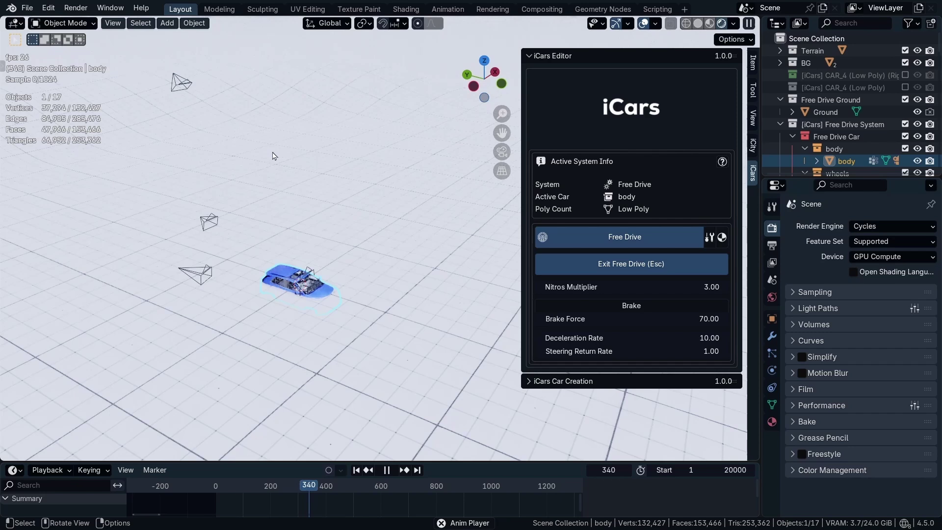
key(w)
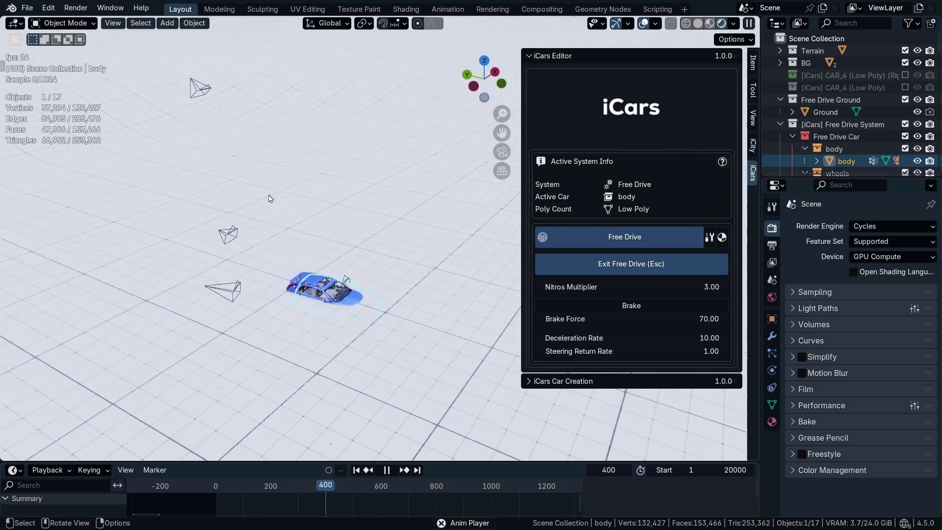
key(a)
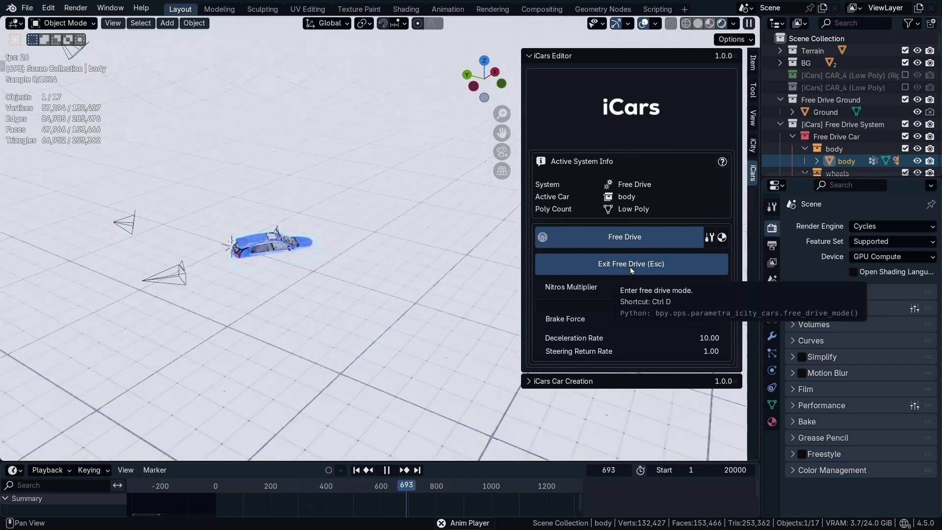
click(629, 265)
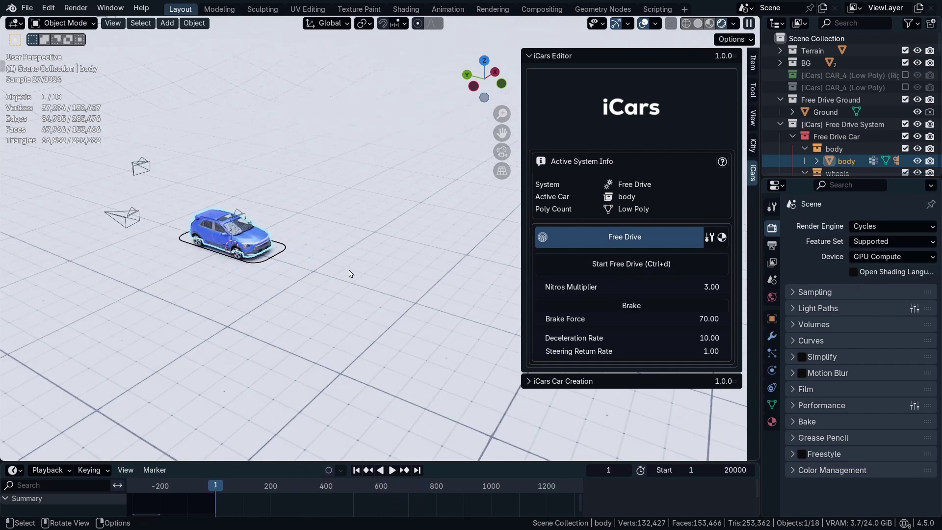
Step: Assign Terrain.001 as the car's terrain in the drive settings and return to the Free Drive options
click(709, 238)
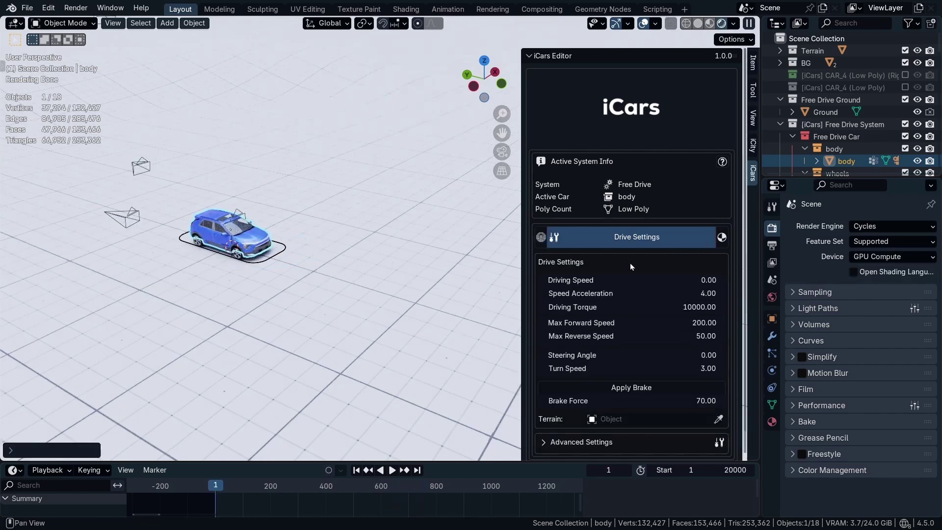
scroll(646, 241, down, 1)
click(718, 394)
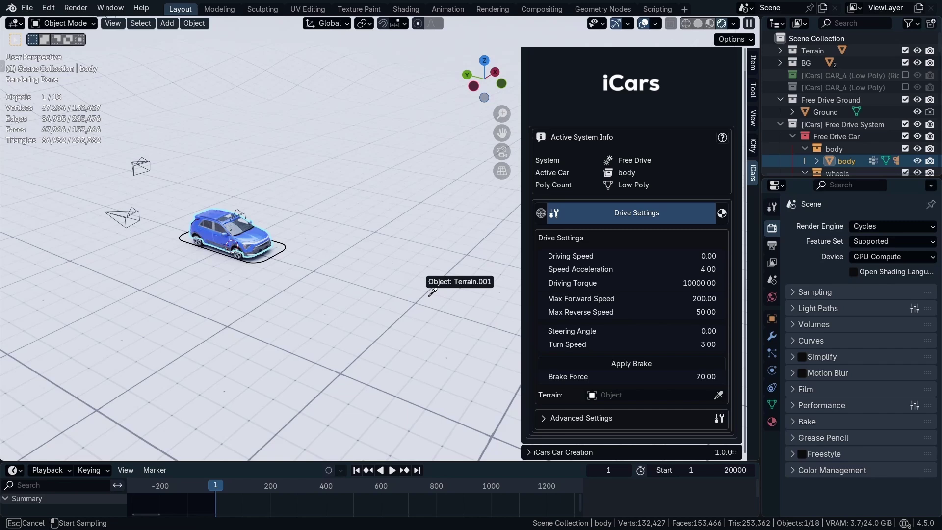
click(430, 294)
click(540, 214)
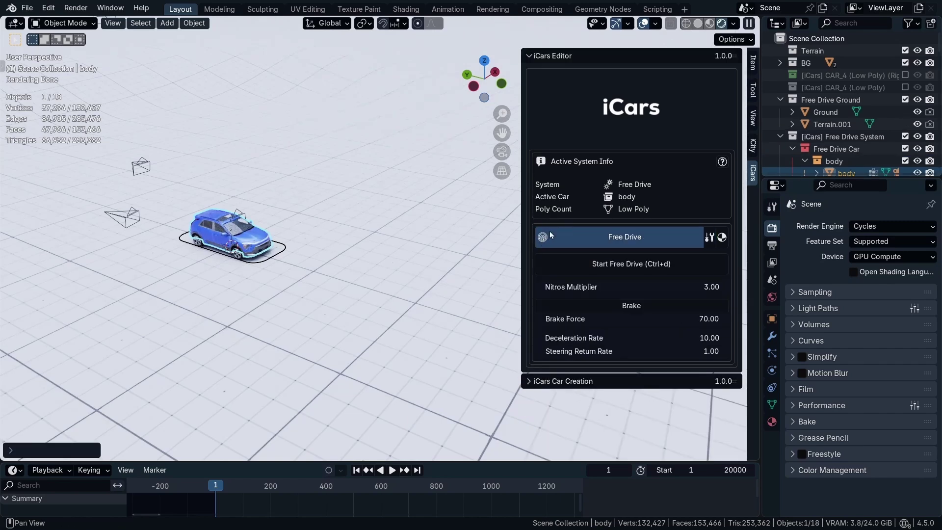
Step: Start free drive with the iCars sidebar narrowed and the timeline area slightly reduced in height
drag(523, 222, 588, 225)
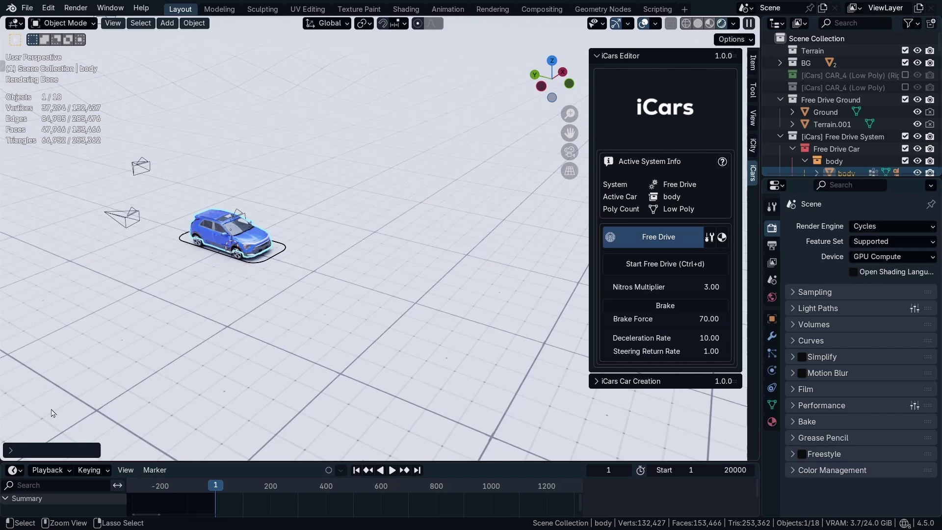
click(684, 270)
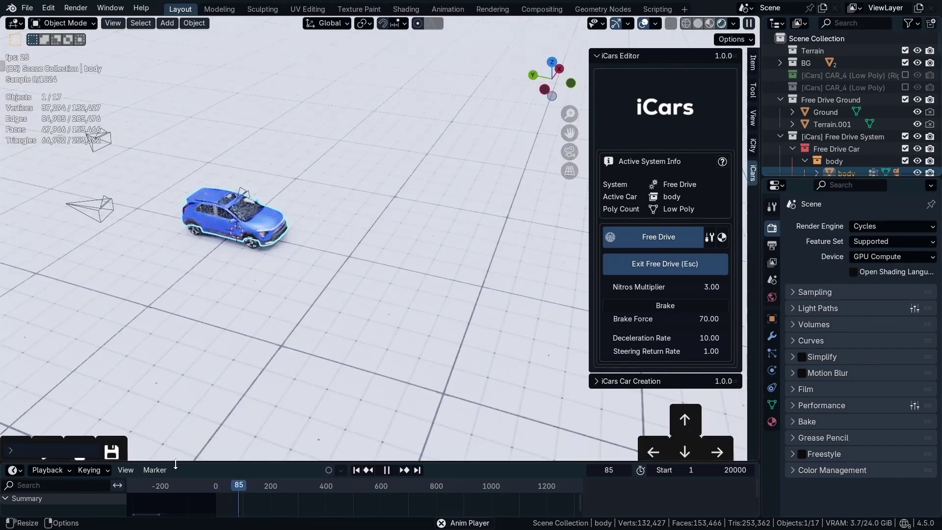
drag(176, 463, 175, 468)
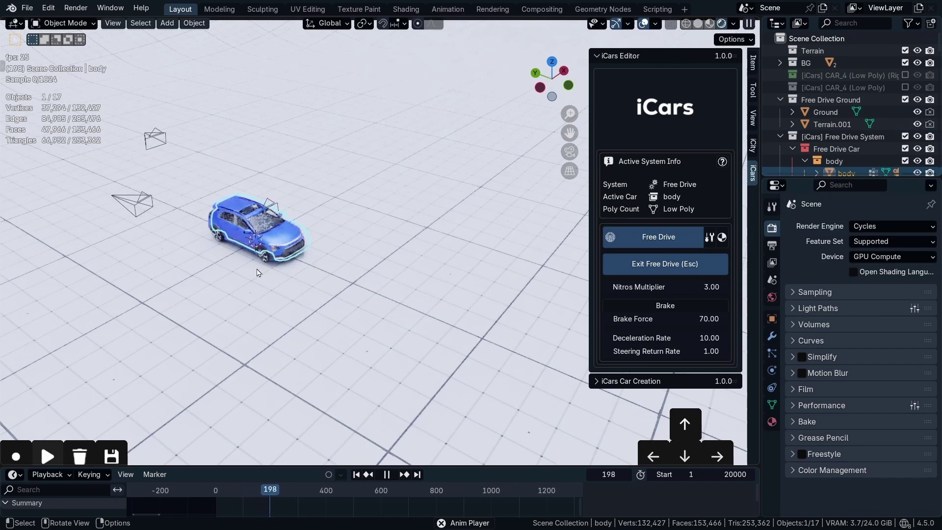
Step: Drive the car forward while steering it to the left, with the viewport overlays hidden
key(Up)
key(Left)
key(shift+alt+z)
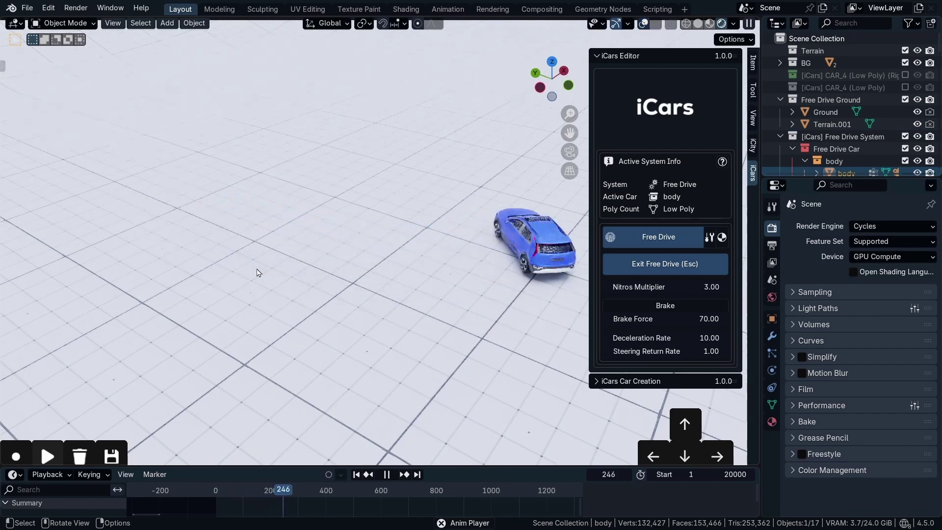
key(Left)
key(Up)
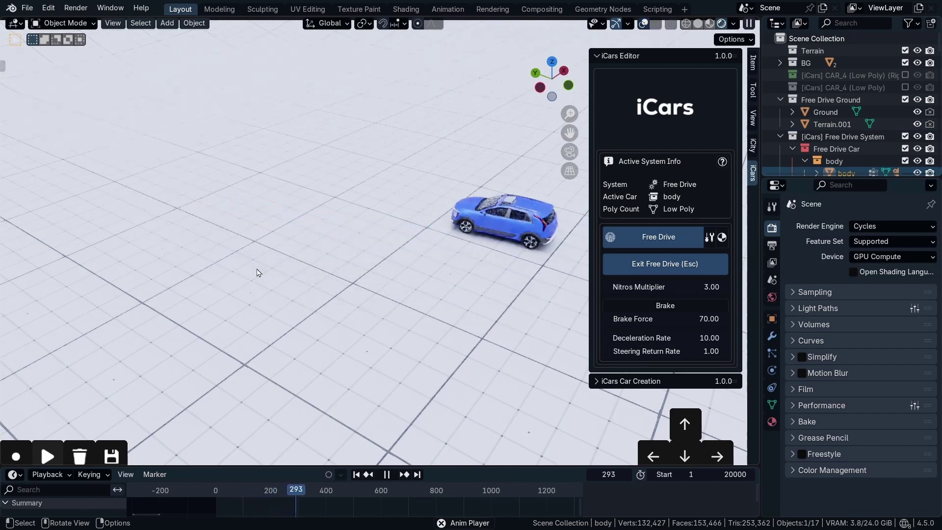
Step: Examine the drive settings, including the advanced suspension, turn and friction values
click(709, 237)
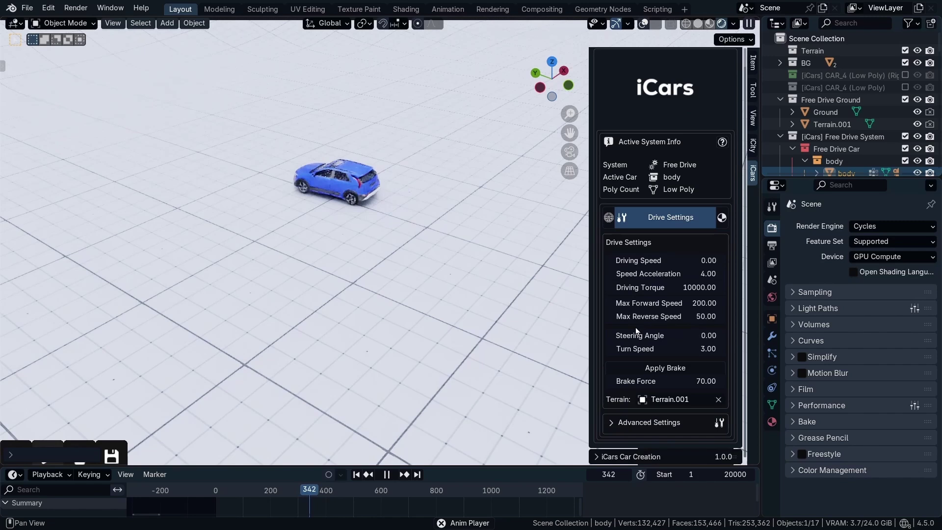
click(638, 422)
scroll(652, 417, down, 8)
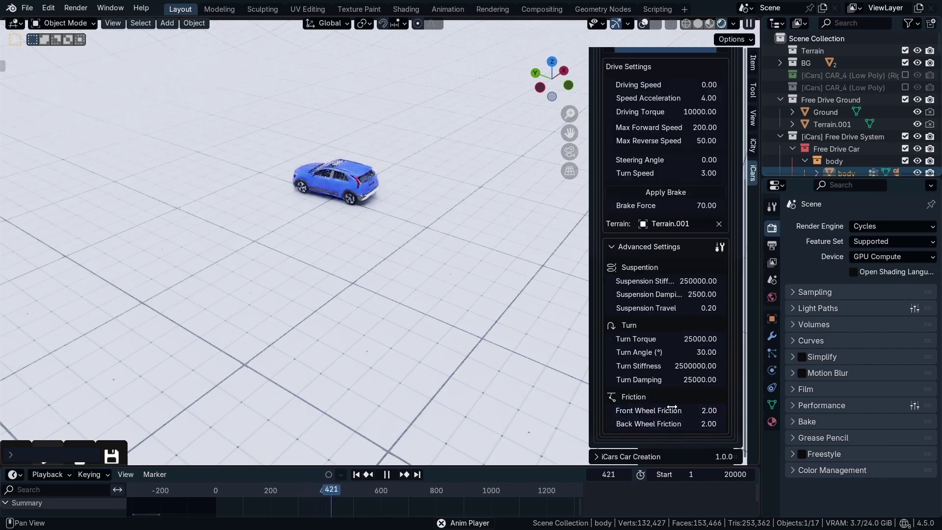
click(653, 246)
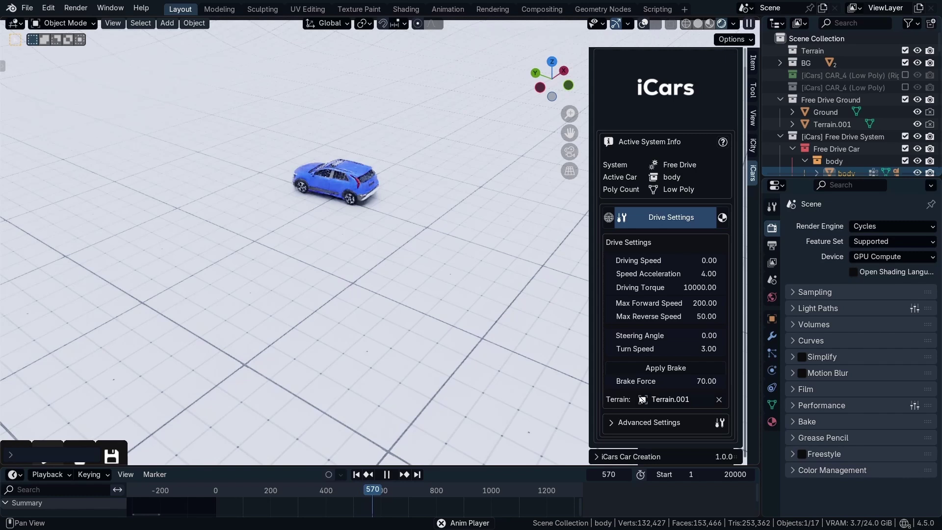
Step: Reselect the car in the viewport and restart the simulation playback from frame 0
click(405, 311)
click(363, 189)
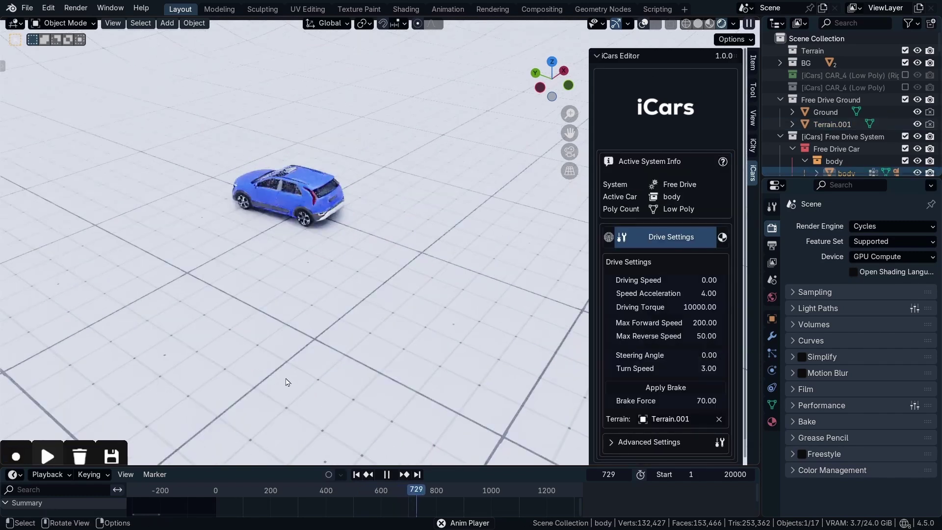
key(space)
click(208, 492)
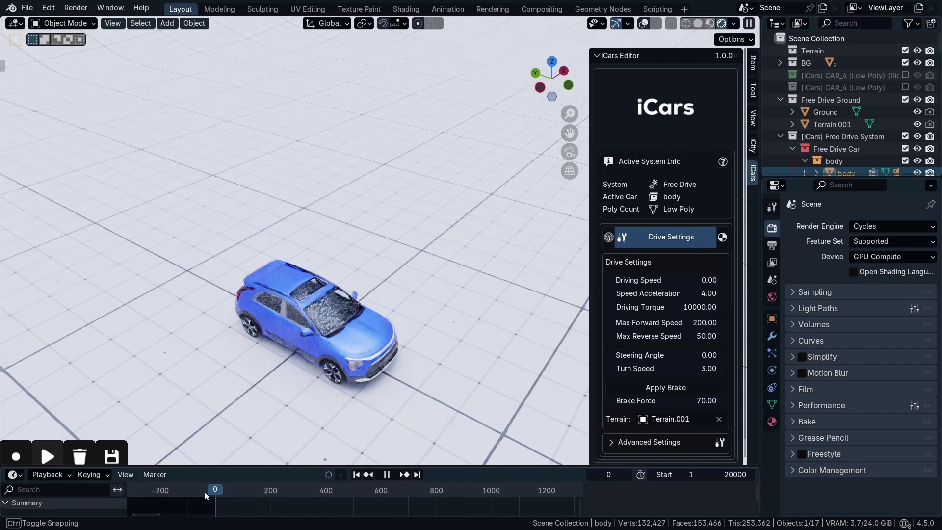
key(space)
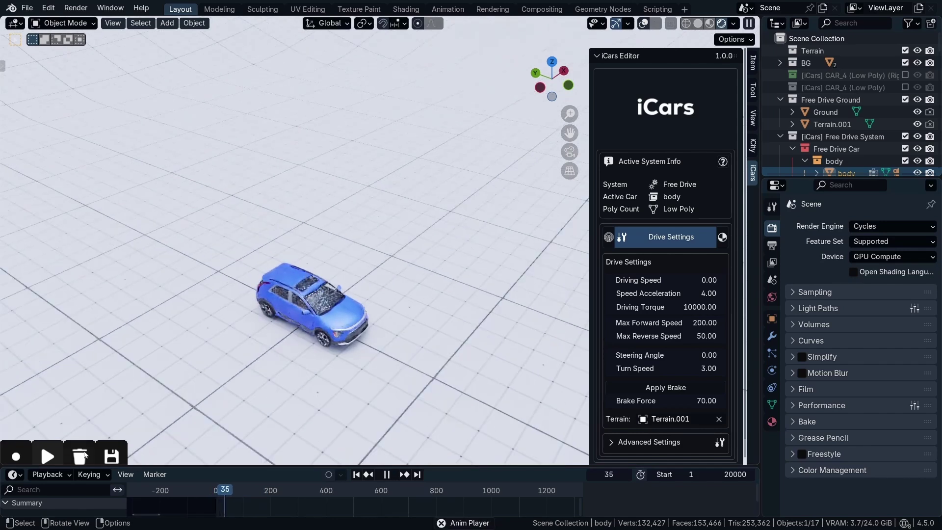
Step: Make the car active again and drive it across the terrain while steering
click(112, 456)
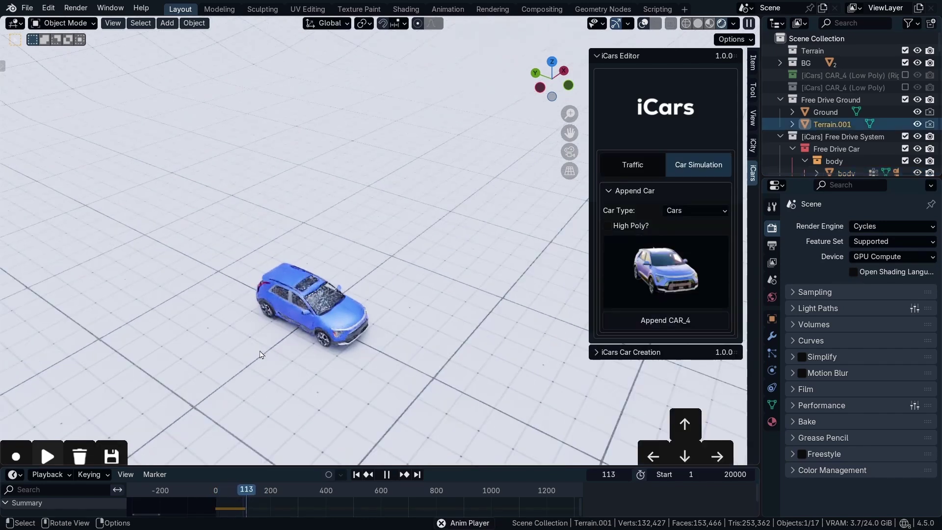
click(287, 320)
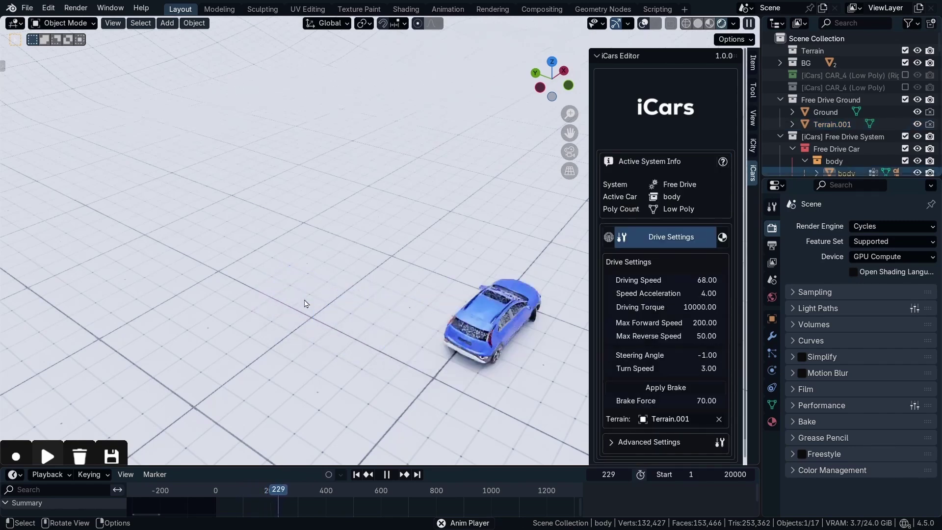
scroll(306, 330, down, 4)
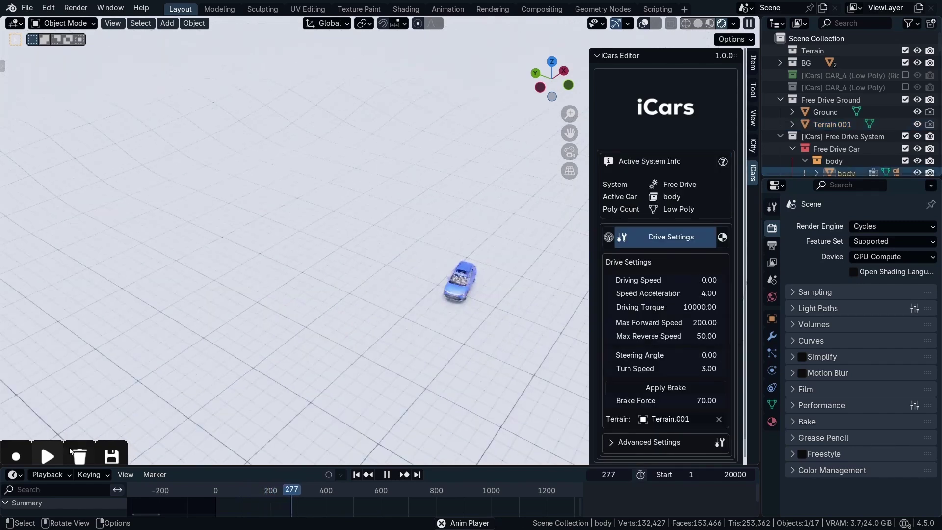
Step: Play back the recorded drive and delete the recording
click(55, 456)
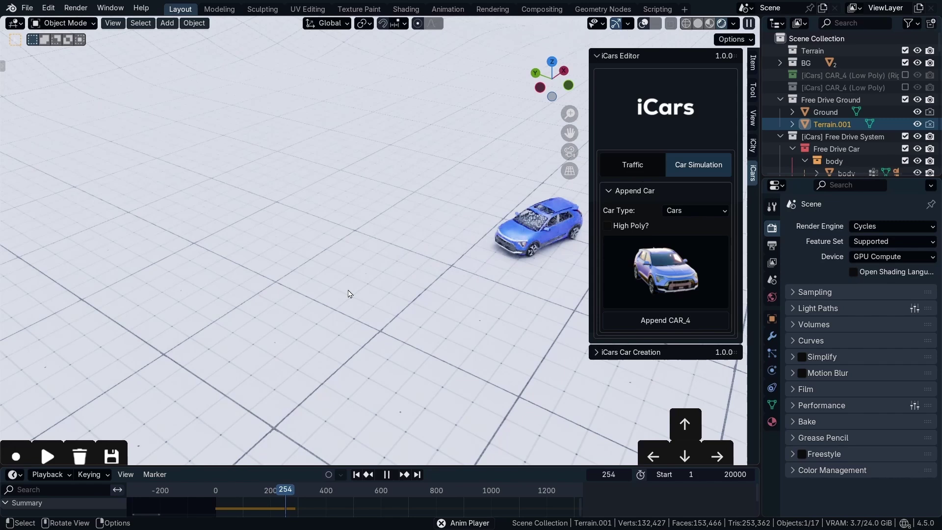
key(r)
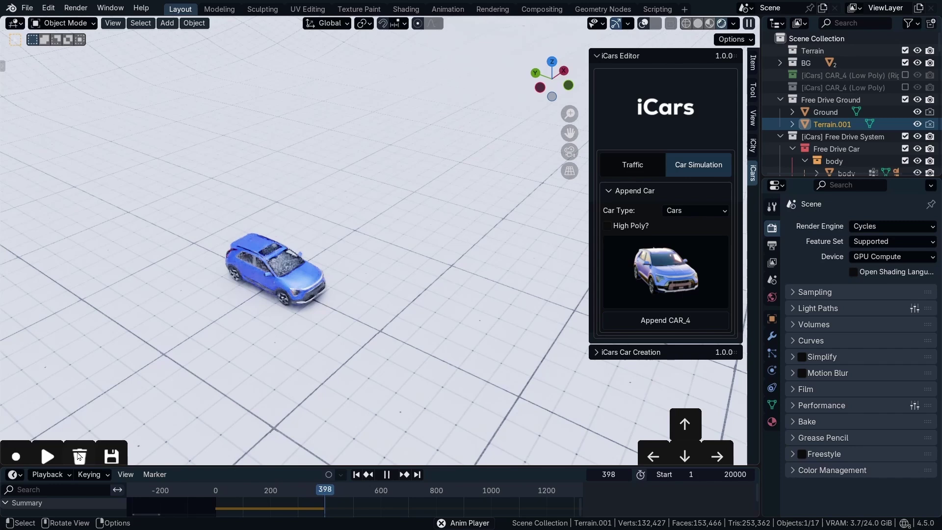
click(79, 454)
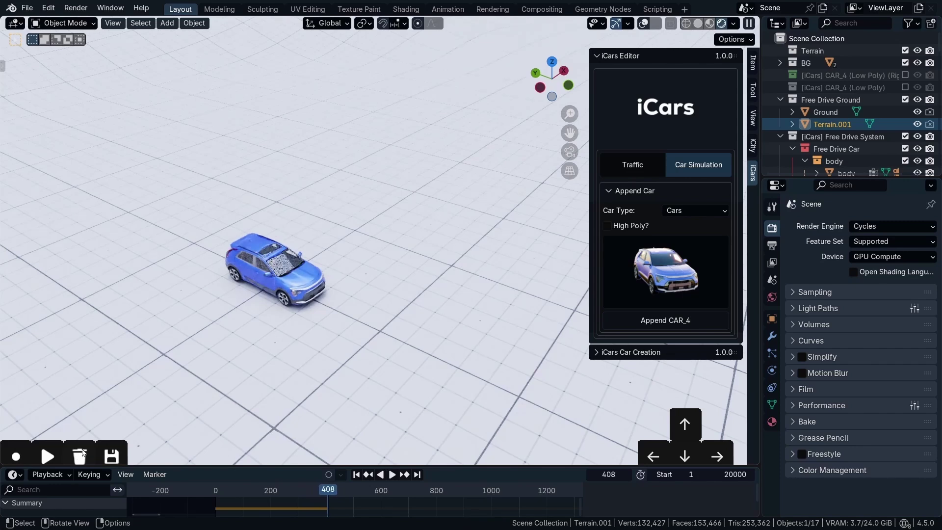
Step: Restart the simulation from frame 0 and drive the car forward across the terrain
drag(289, 494, 196, 492)
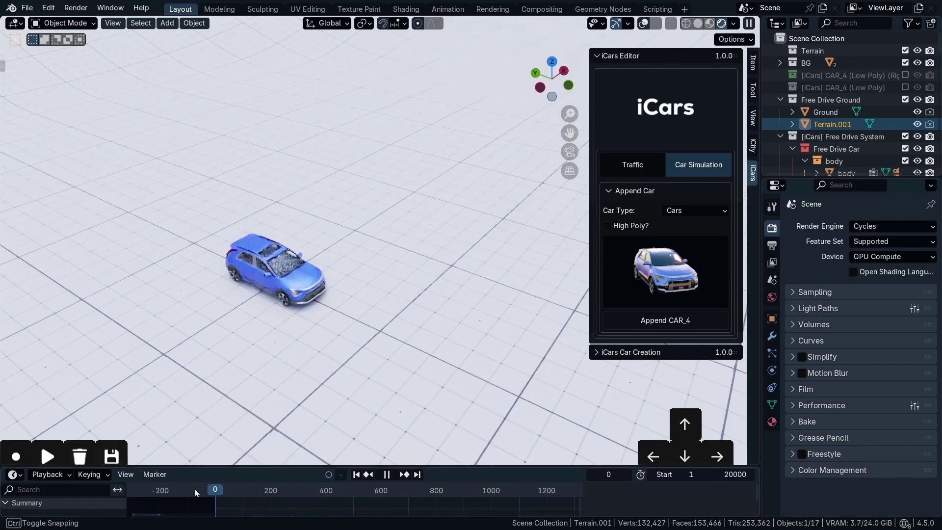
click(386, 474)
click(391, 474)
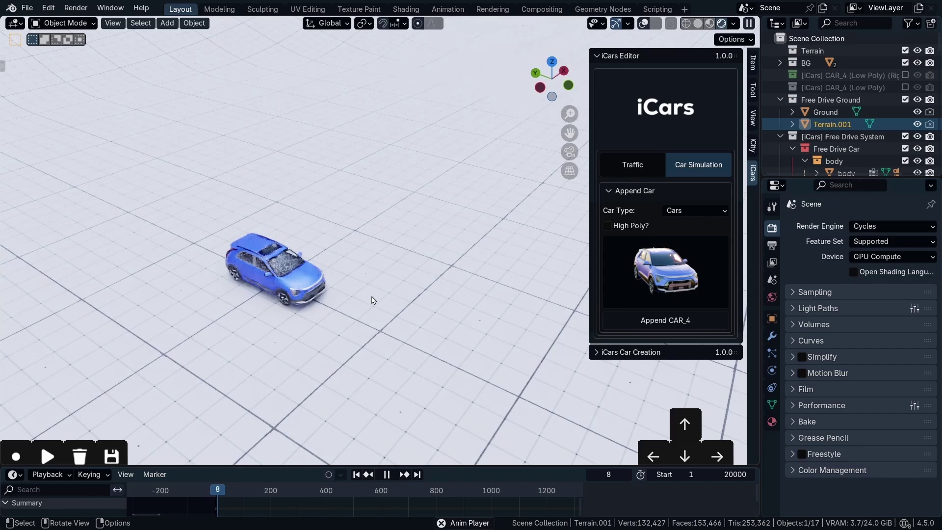
key(w)
key(w)
key(w)
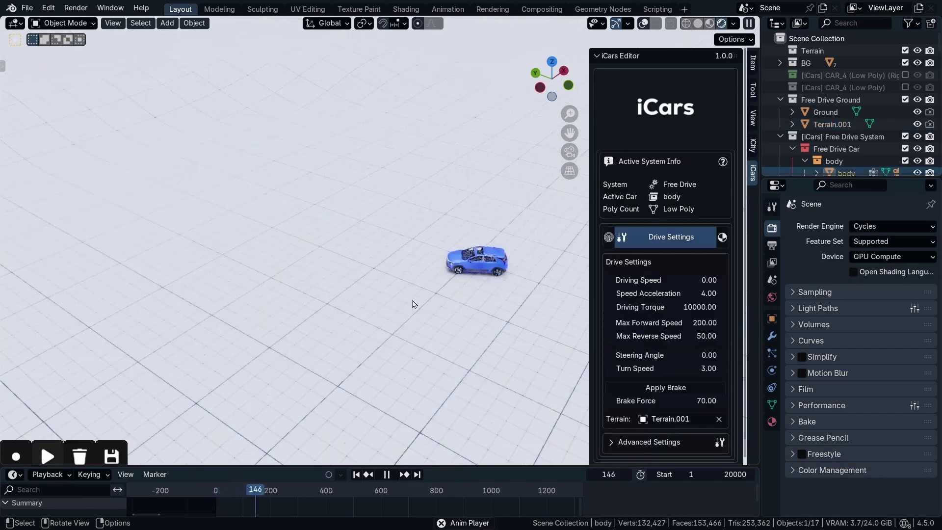
key(w)
key(w)
key(w)
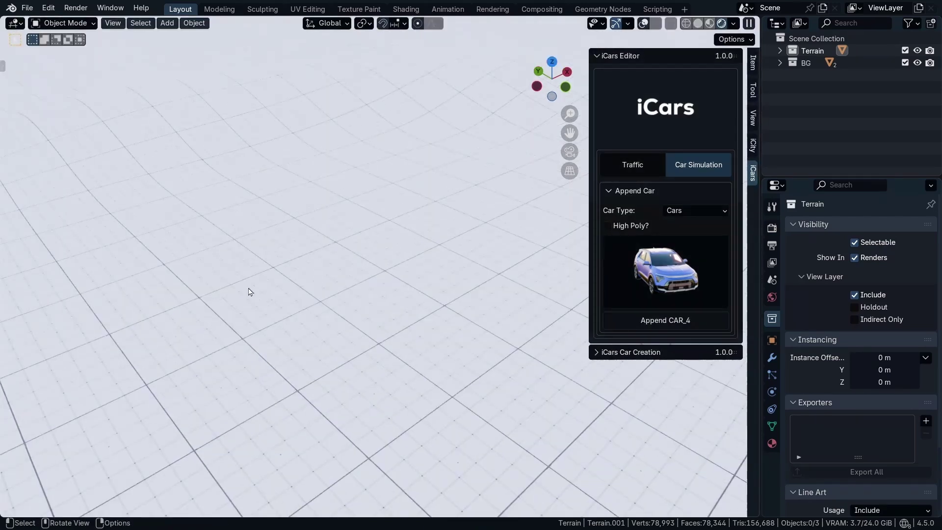
Step: Append the low-poly bus BUSE_2 from the Buses car type
click(681, 212)
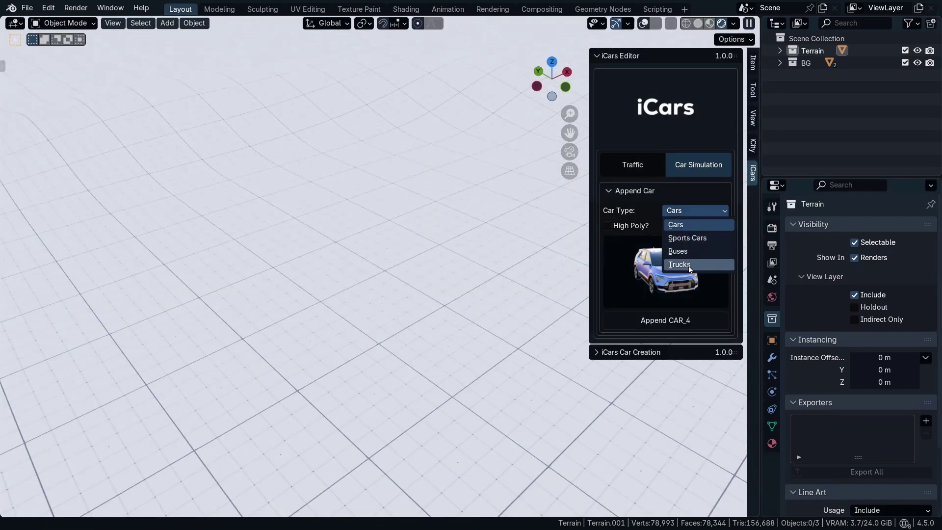
click(697, 252)
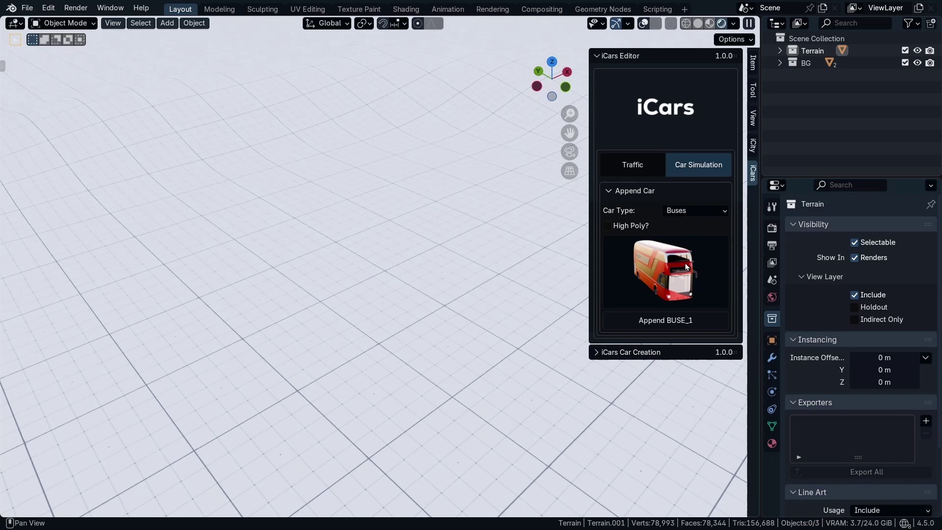
click(675, 272)
click(696, 342)
click(665, 319)
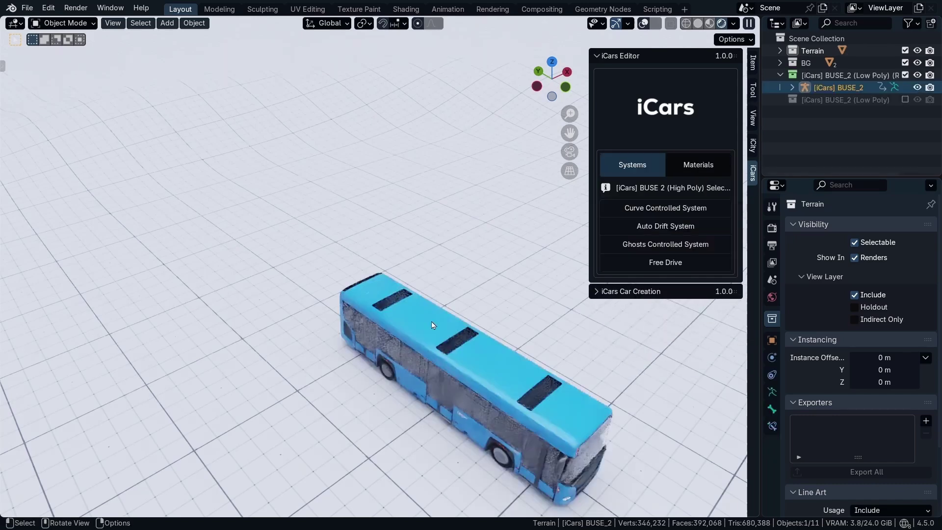
Step: Apply the Auto Drift System to the bus and snap it to the Terrain collection
click(680, 229)
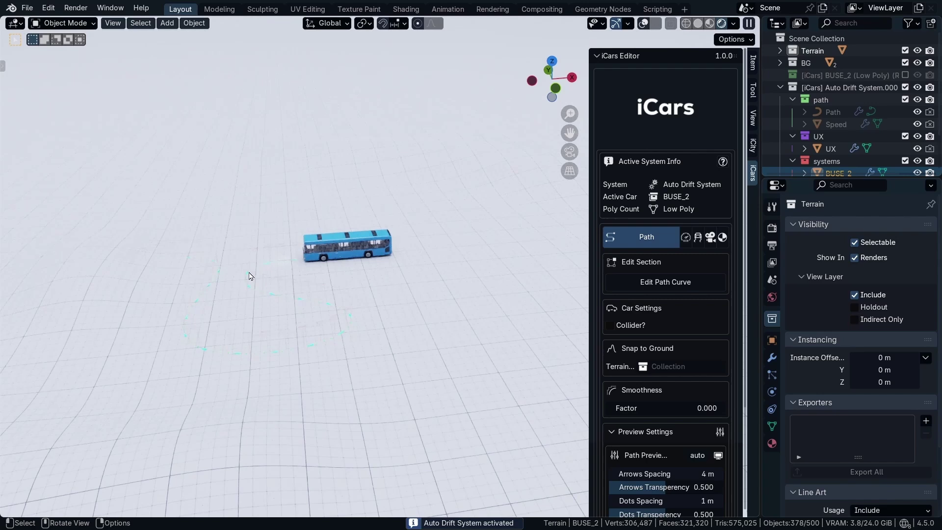
scroll(249, 276, up, 2)
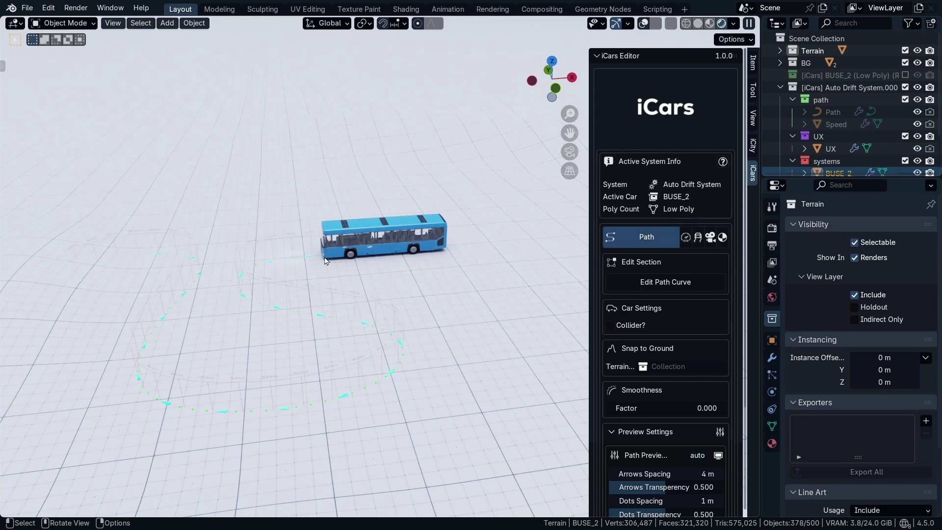
click(667, 365)
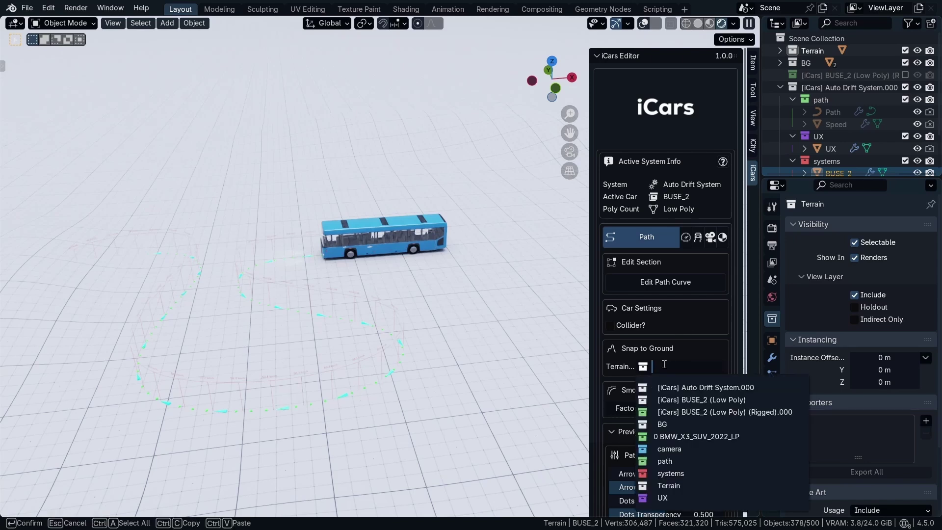
text(TER)
click(685, 387)
Step: Calculate the preview ghosts along the path for 500 frames and set the ghost spacing to 30
scroll(682, 447, down, 6)
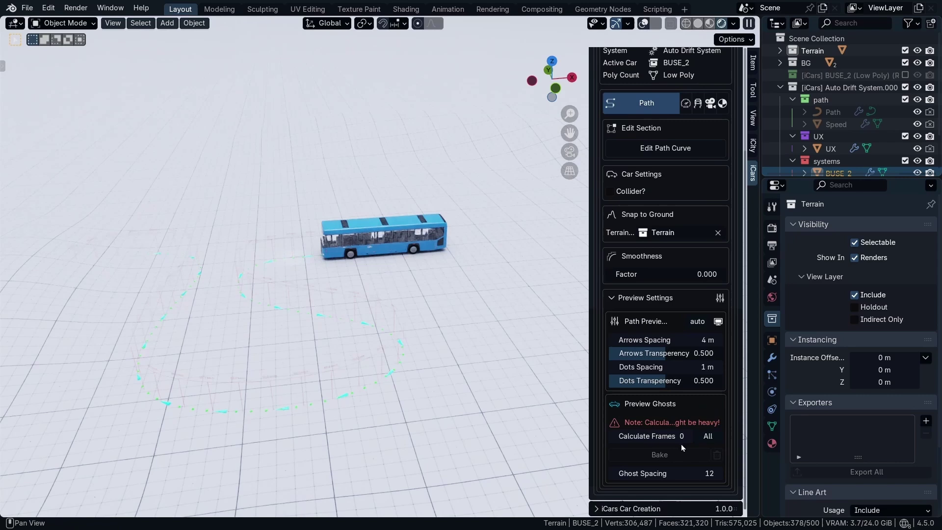
click(644, 436)
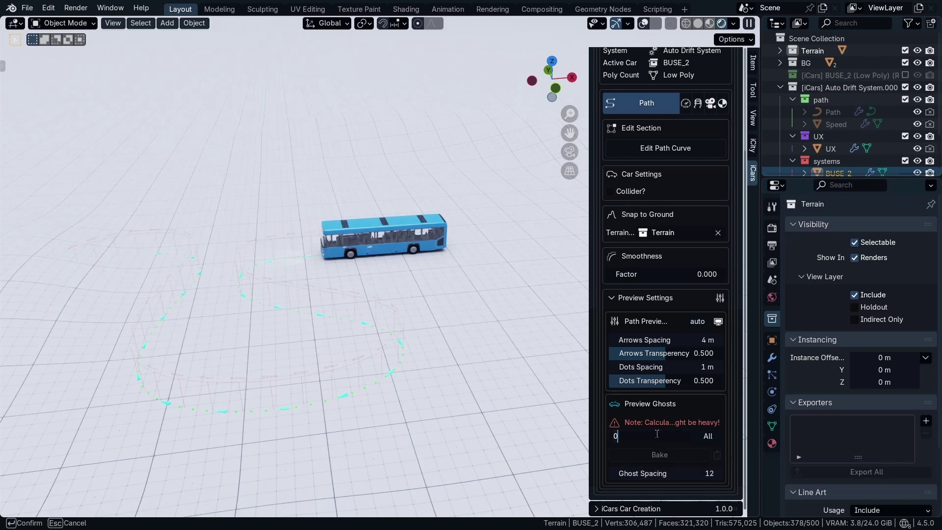
key(Return)
click(656, 433)
text(500)
key(Return)
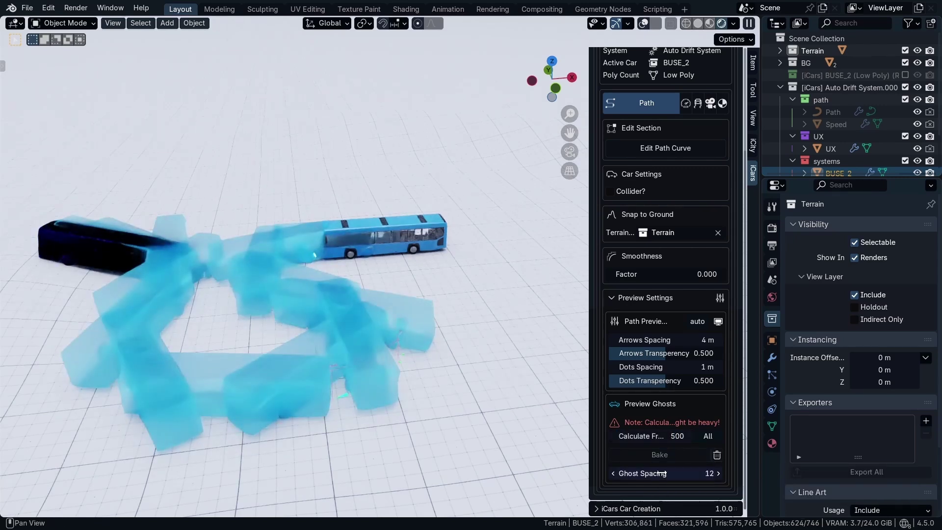
ctrl+scroll(661, 474, up, 8)
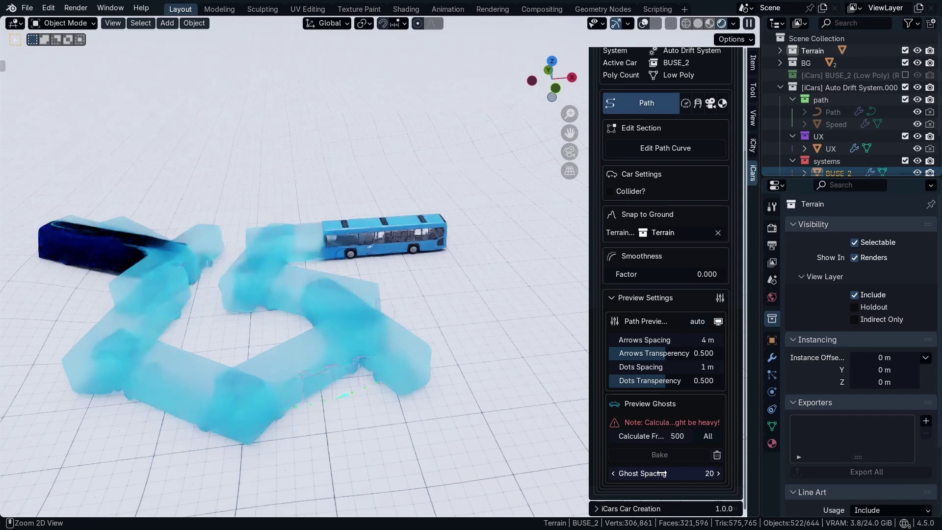
ctrl+scroll(661, 473, up, 10)
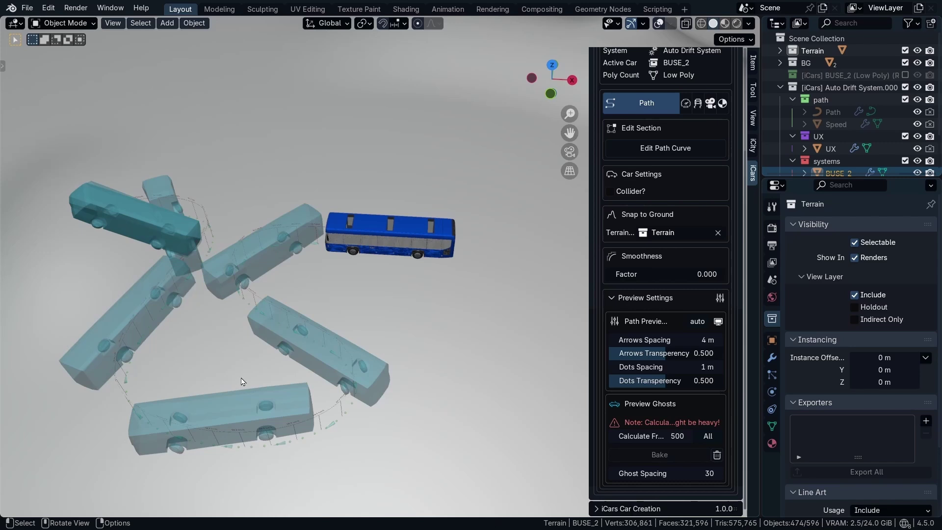
Step: Delete the preview ghosts and open the bus path curve for editing with viewport overlays shown
click(716, 454)
click(657, 435)
click(665, 282)
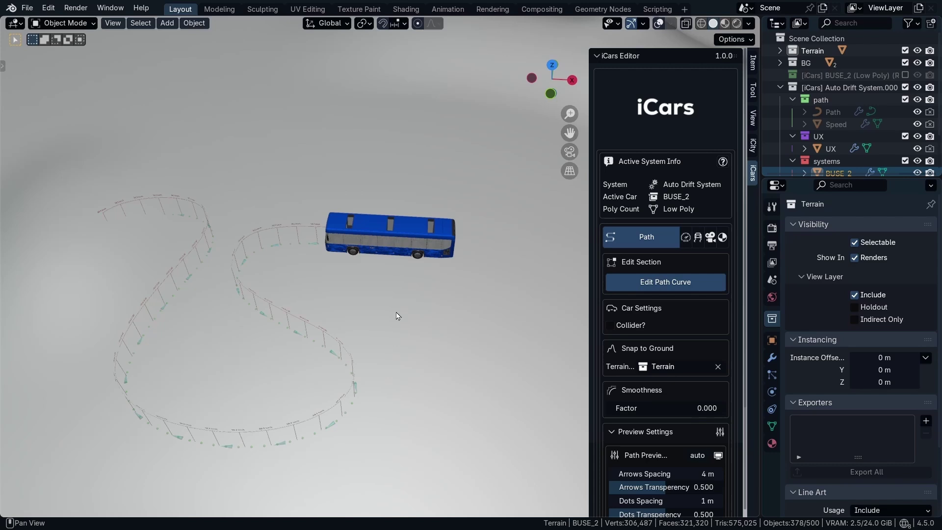
key(KP_7)
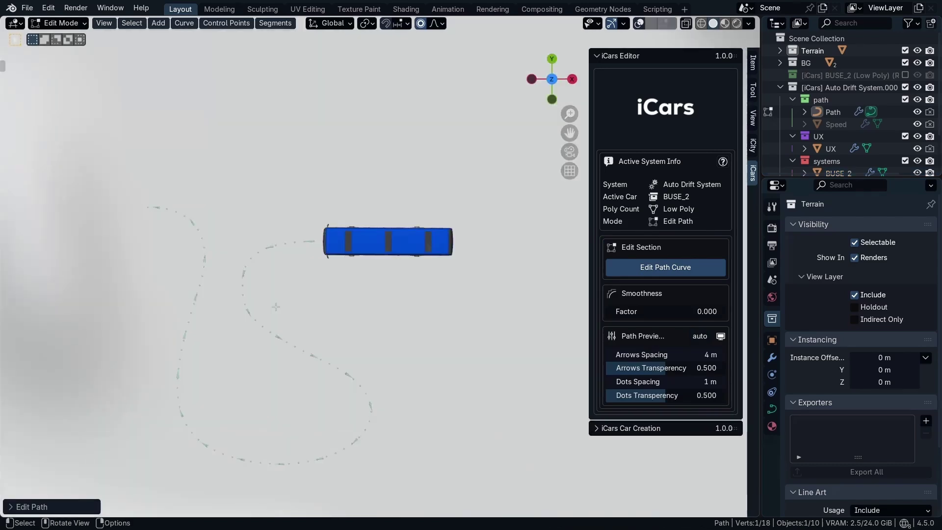
click(639, 23)
Step: Replace the path with a freehand winding curve, reshape its middle bend with a handle and finish path editing
key(x)
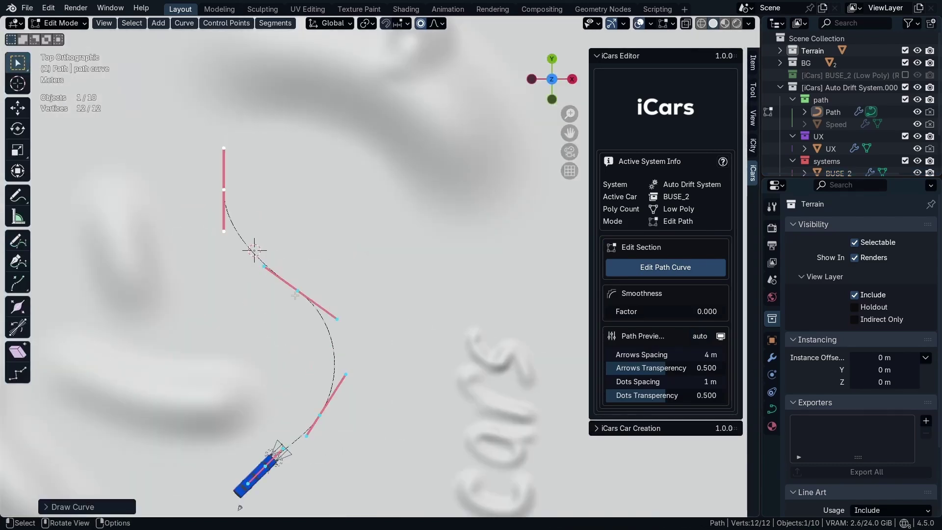
drag(336, 370, 373, 362)
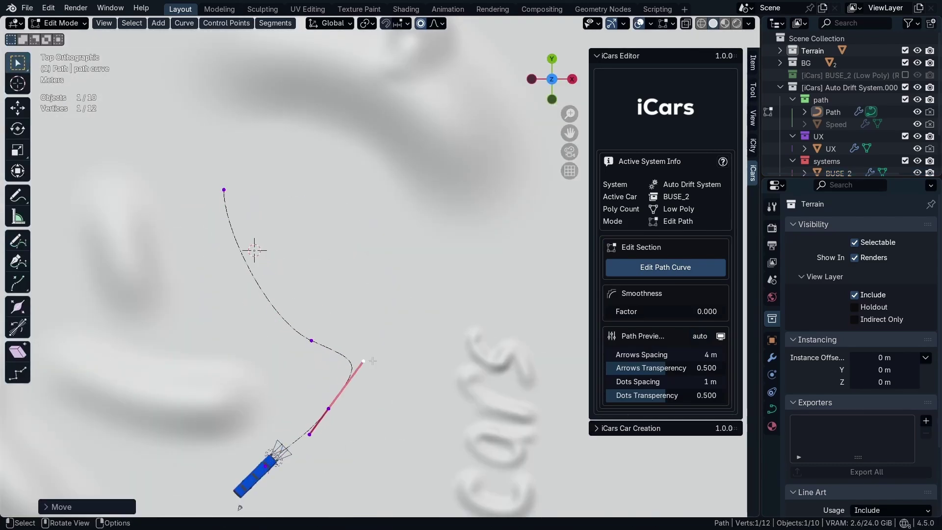
click(665, 267)
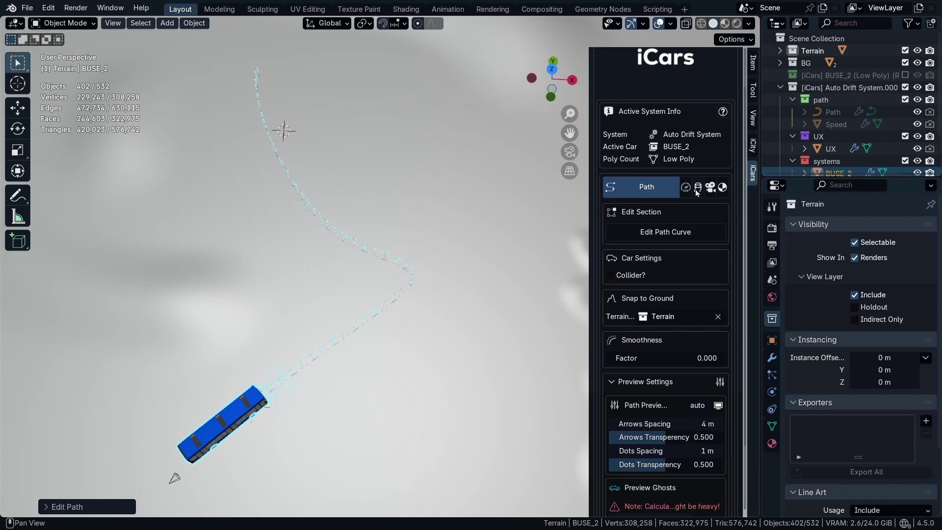
Step: Set the bus's static speed to 120 and play the animation along the path
click(685, 187)
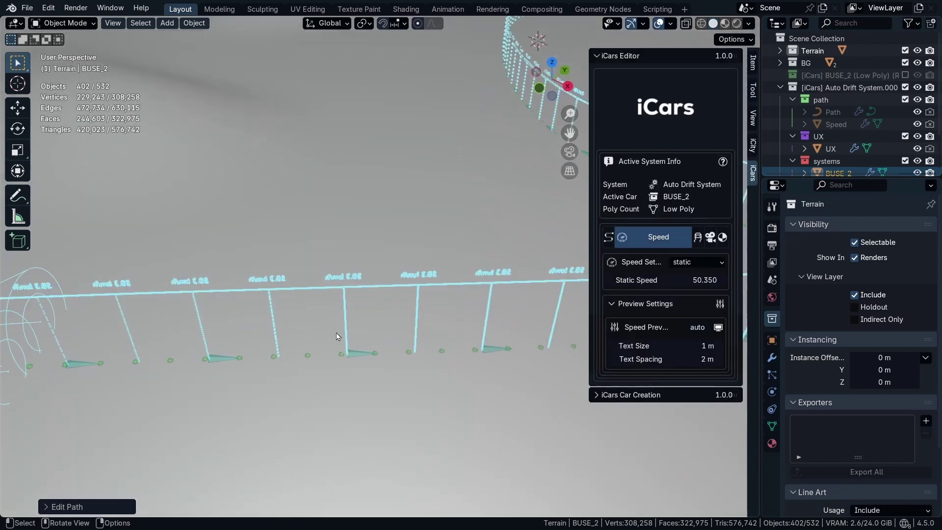
middle_drag(342, 306, 444, 284)
click(404, 264)
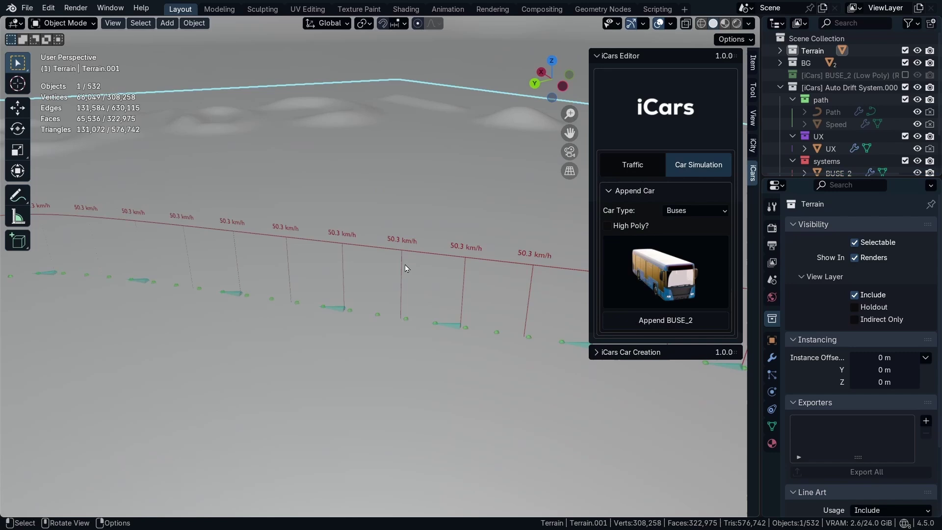
scroll(405, 261, up, 2)
click(405, 248)
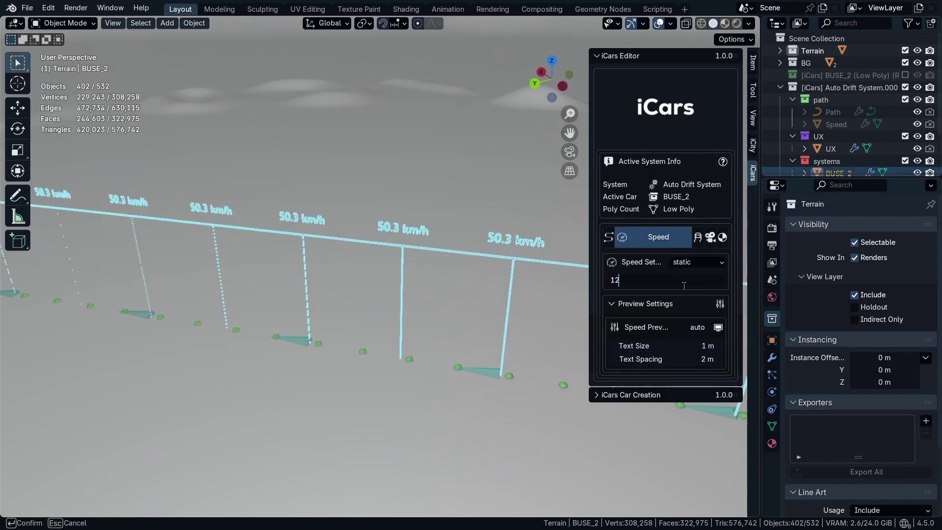
key(Return)
scroll(370, 241, down, 8)
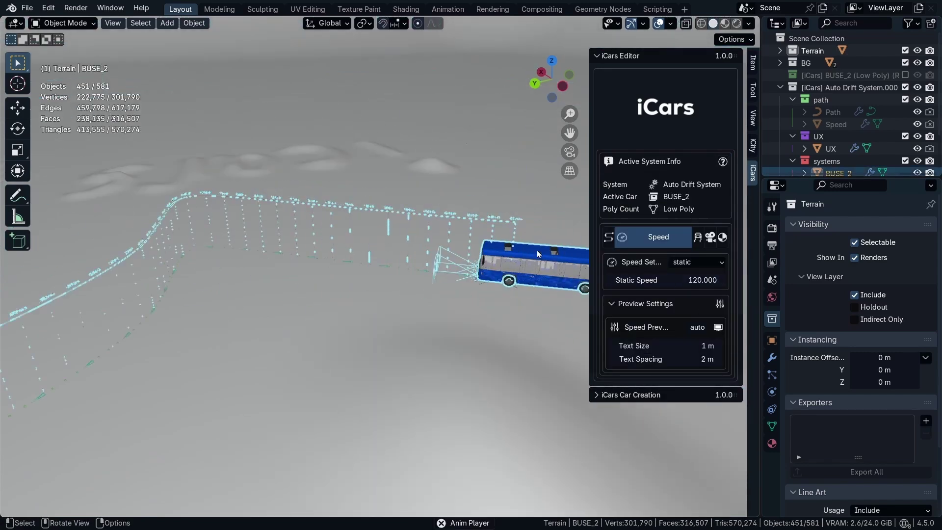
key(space)
Step: Set the bus's static speed to 30 while the animation plays
click(680, 281)
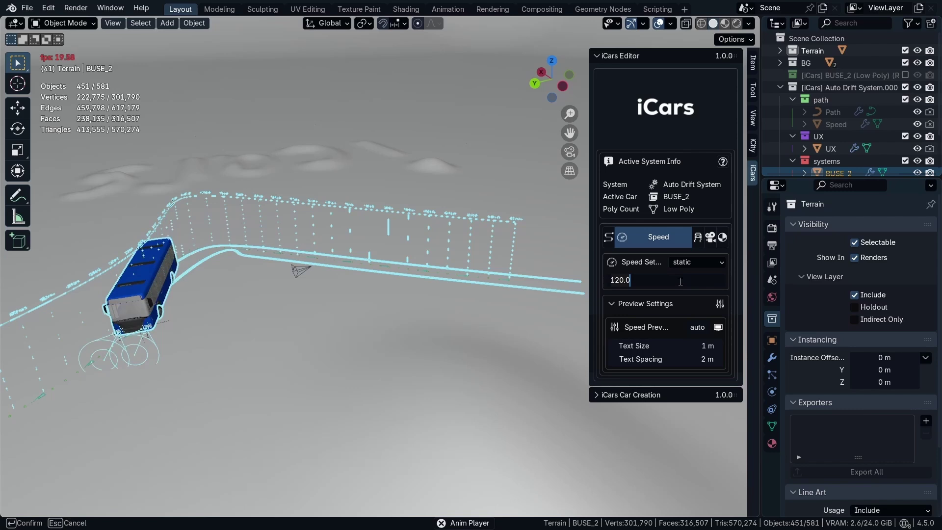
text(3)
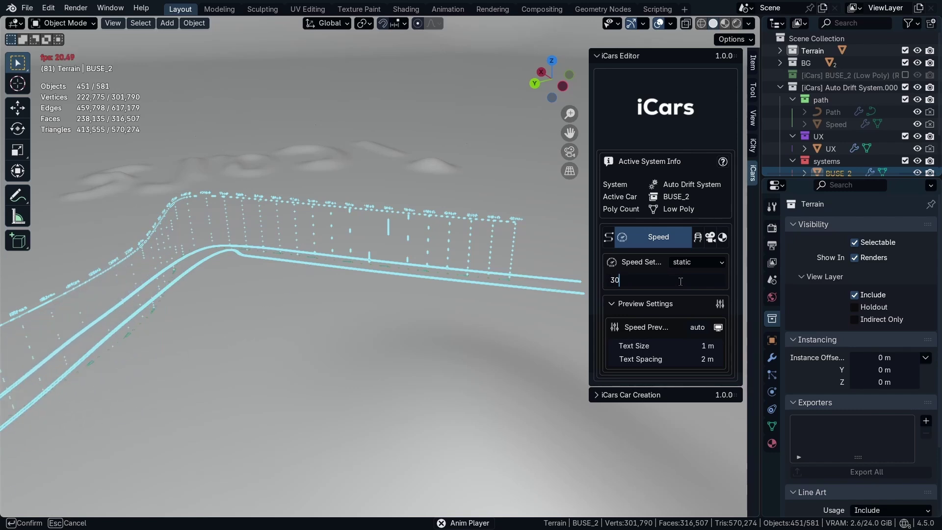
text(0)
key(Return)
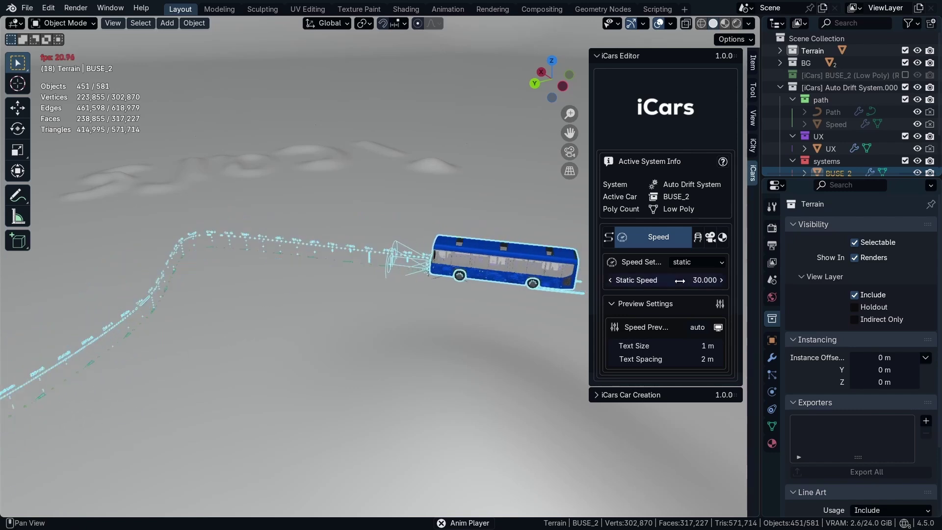
Step: Switch the speed setting to radius and open the path radius for editing
click(712, 264)
click(713, 290)
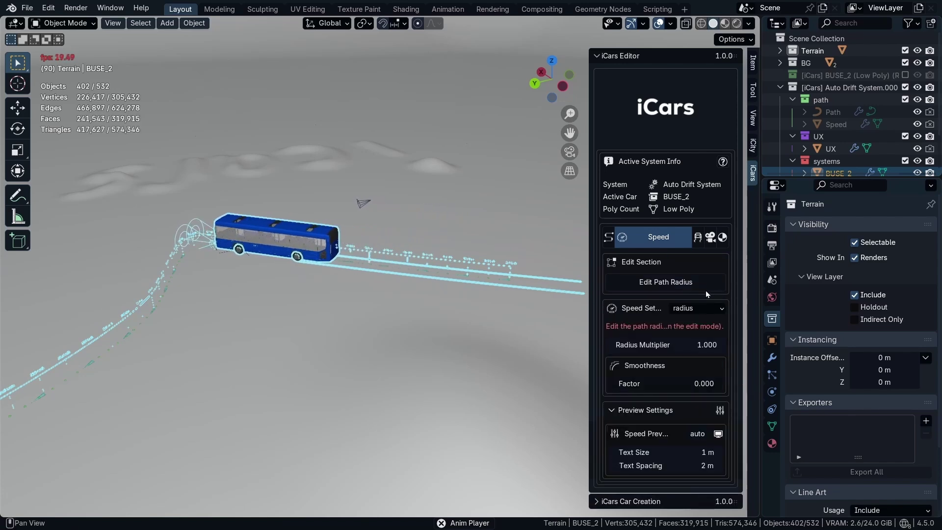
click(680, 284)
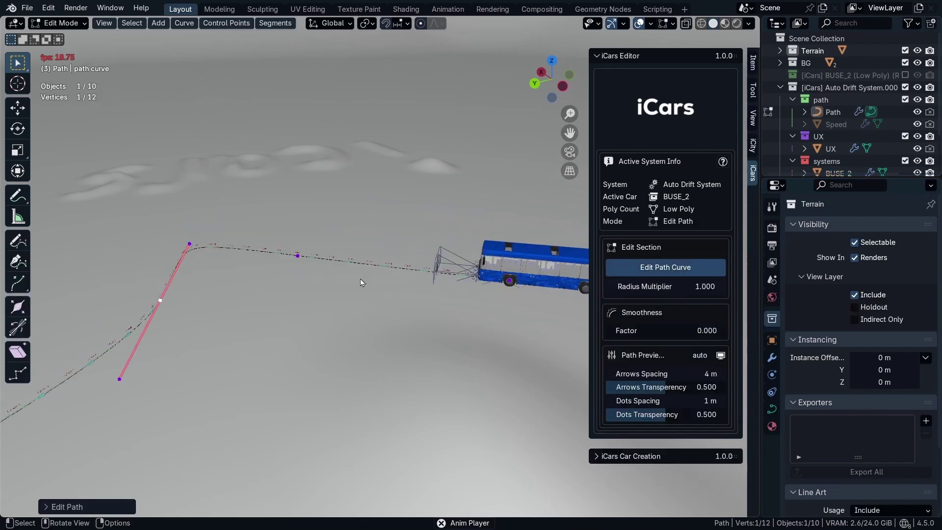
Step: Try fattening the radius of the selected path point to raise the speed there, and undo it
key(alt+s)
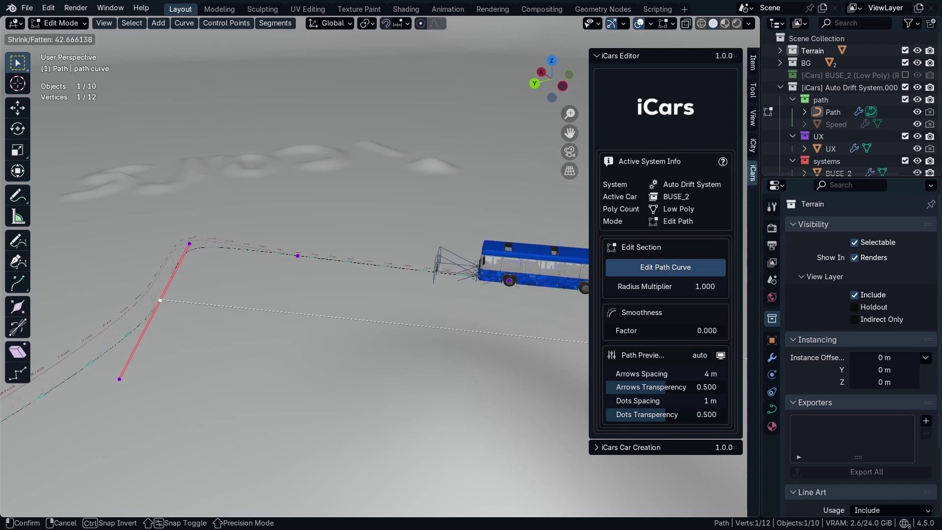
click(201, 340)
middle_drag(201, 339, 278, 255)
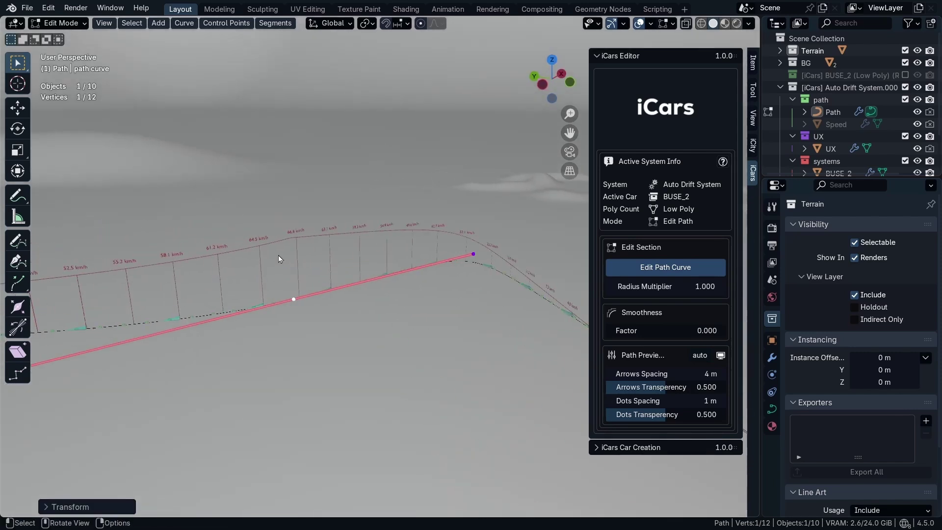
scroll(278, 255, down, 2)
key(ctrl+z)
Step: Raise the path's radius multiplier to 9.6
mouse_move(655, 286)
mouse_down()
mouse_move(696, 286)
mouse_move(662, 281)
mouse_up()
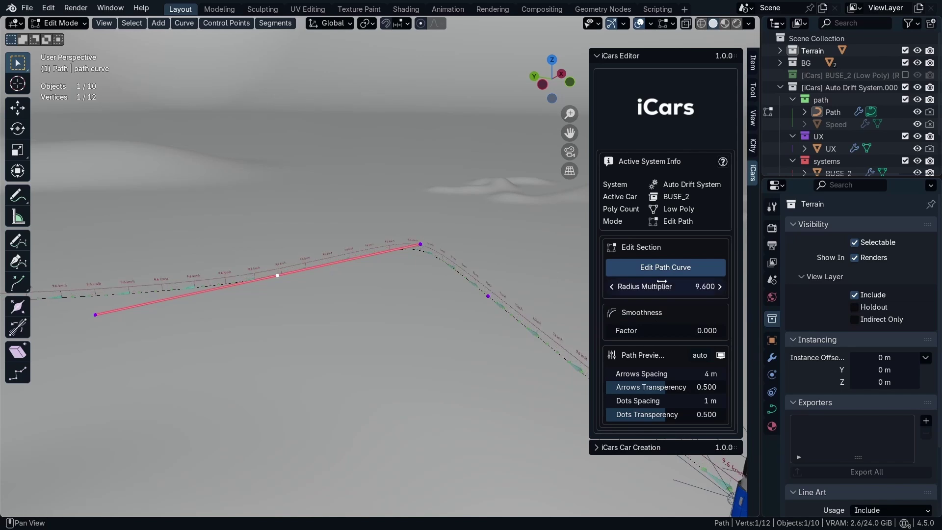
Step: Reset the path's radius multiplier to 1, and raise it to 40
click(661, 282)
text(1)
key(Return)
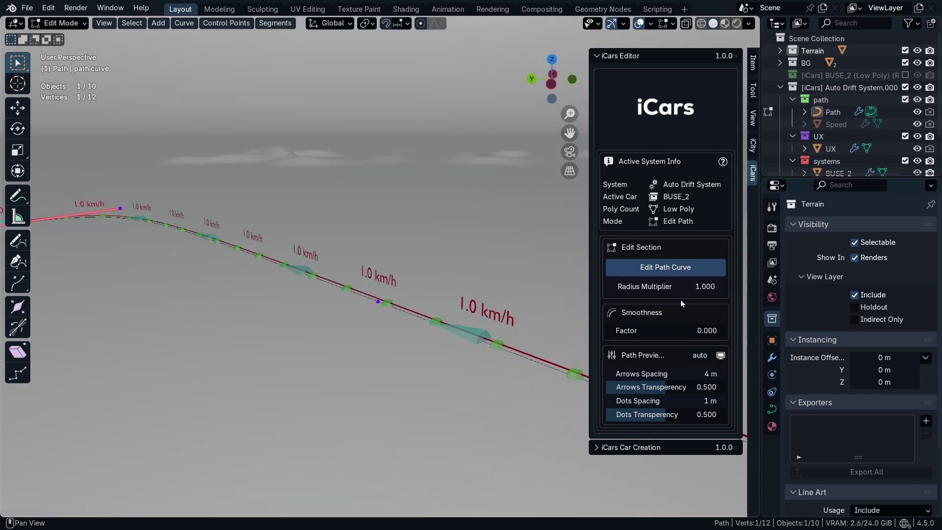
double_click(686, 286)
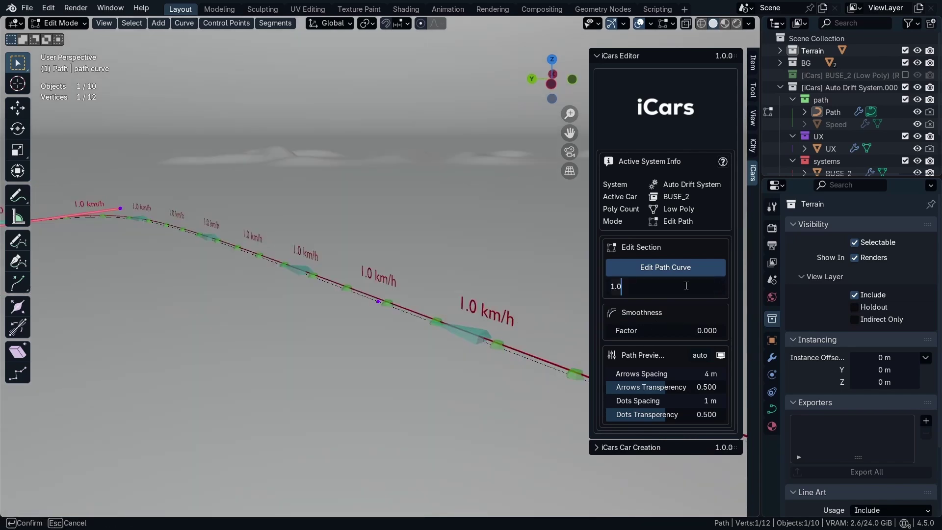
text(40)
key(Return)
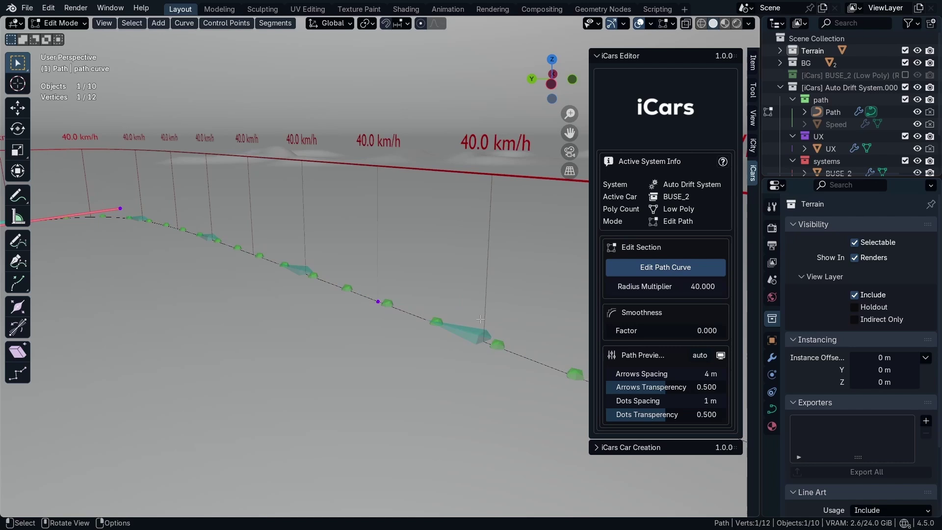
Step: Fatten the radius of the selected path point to raise the bus's speed there, and leave path editing
scroll(500, 312, down, 4)
scroll(319, 309, down, 2)
key(alt+s)
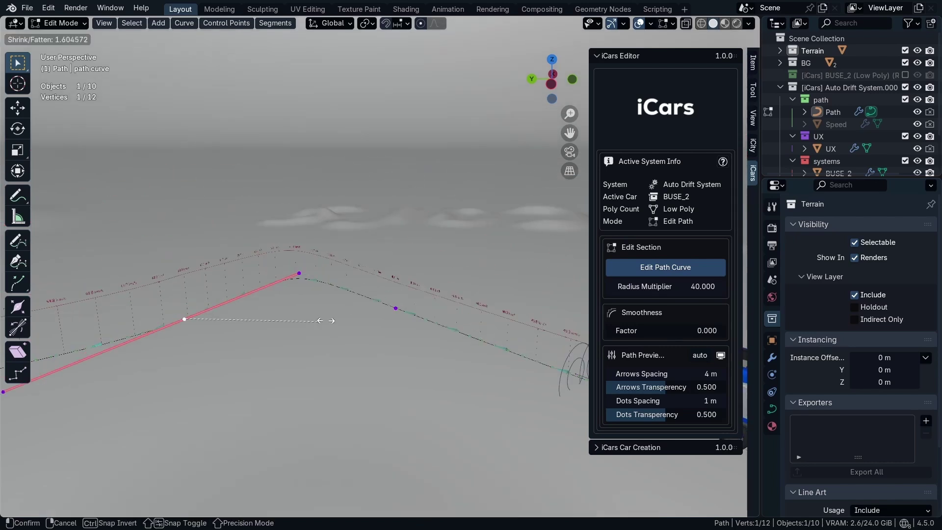
click(361, 314)
middle_drag(360, 313, 167, 253)
scroll(313, 295, down, 3)
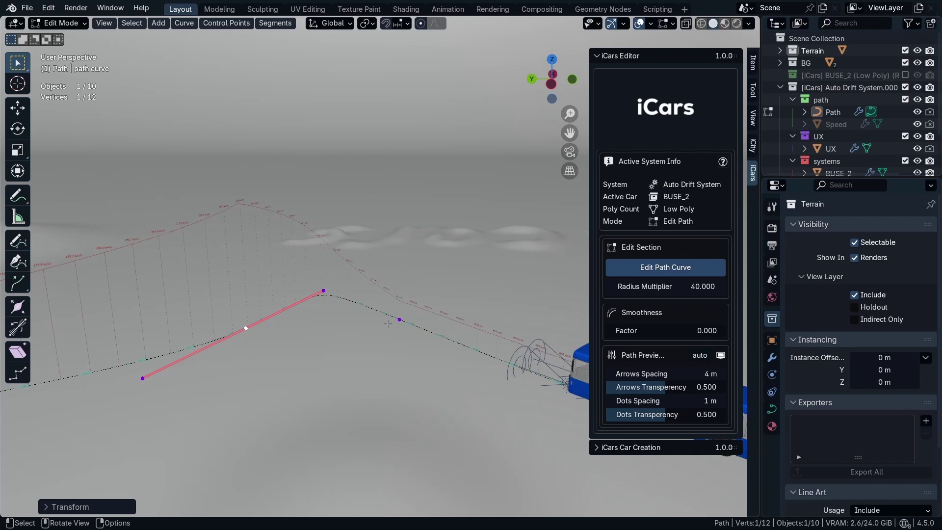
key(Tab)
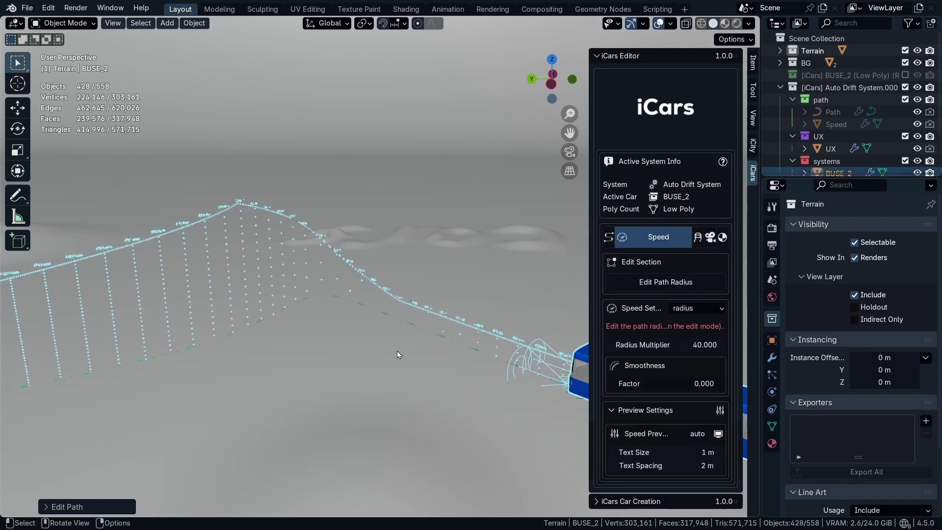
Step: Play the animation to check how the bus's speed varies along the path, and stop it
key(space)
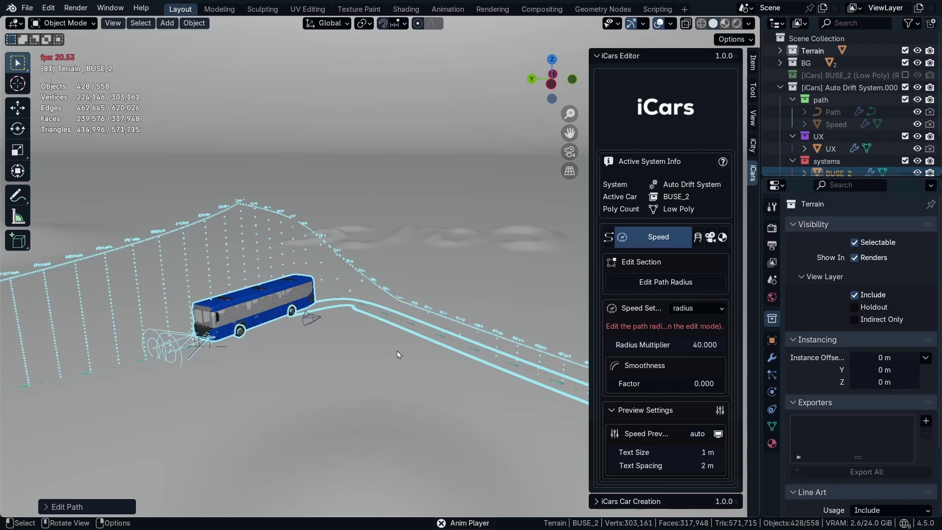
scroll(399, 353, down, 4)
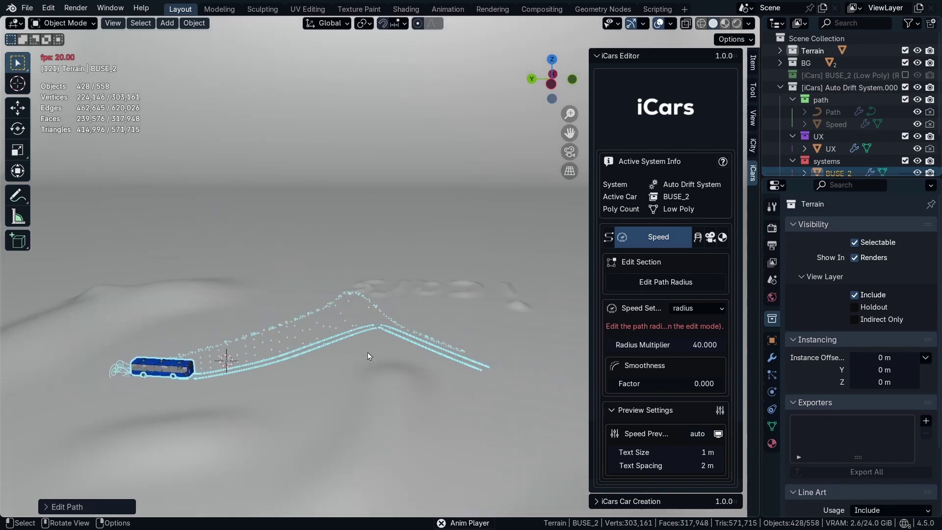
scroll(367, 352, up, 2)
key(space)
Step: Switch the bus's speed setting to random, return to the first frame and lower the noise scale to 0.24
click(704, 308)
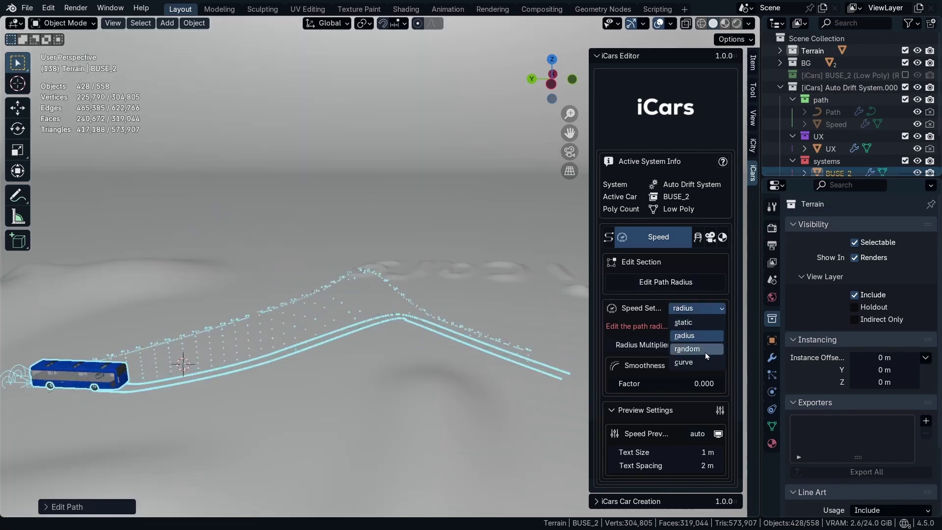
click(705, 349)
key(shift+Left)
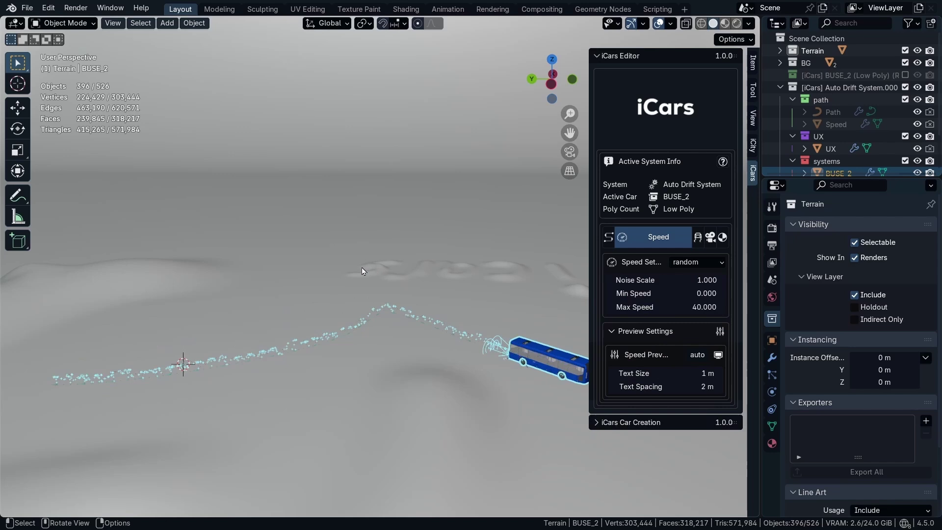
scroll(363, 431, up, 6)
middle_drag(302, 297, 275, 301)
drag(666, 281, 623, 281)
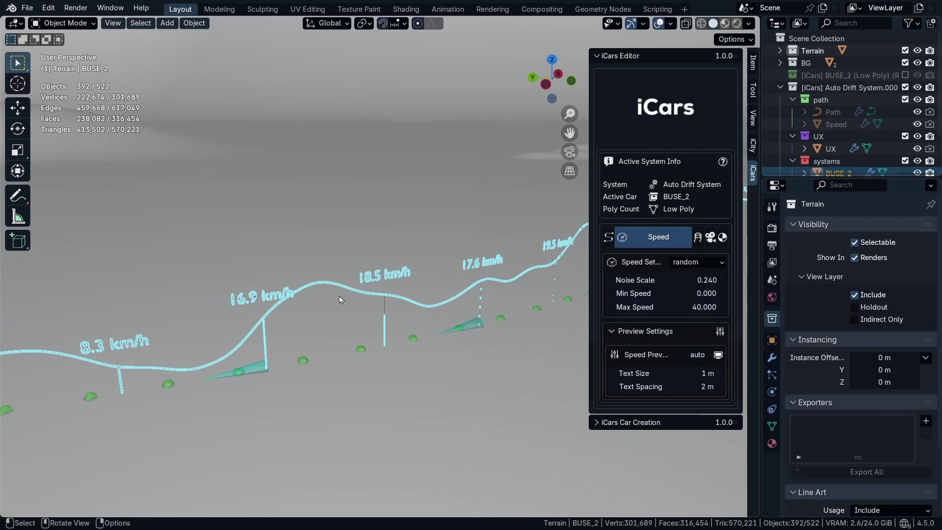
Step: Set the random speed's minimum to 20 and maximum to 100, and play the animation
scroll(255, 336, down, 5)
middle_drag(255, 336, 543, 326)
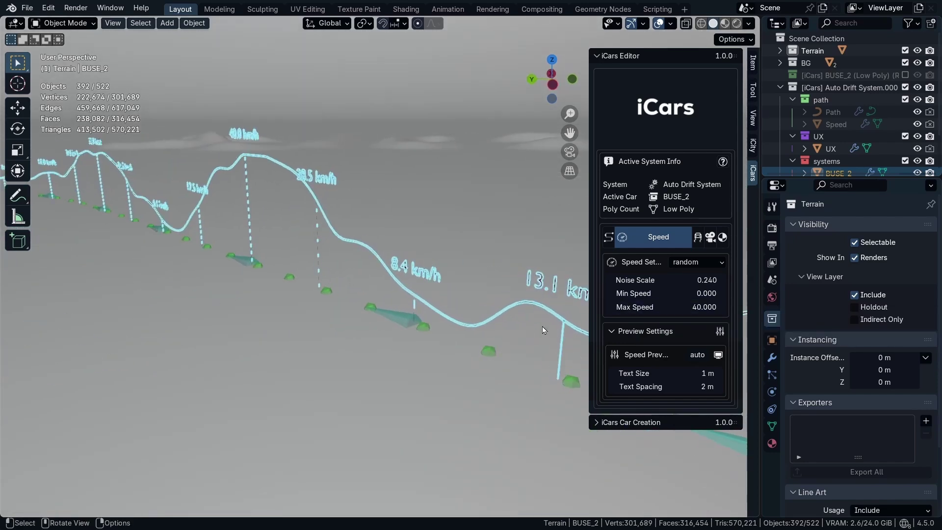
double_click(686, 294)
text(20)
key(Tab)
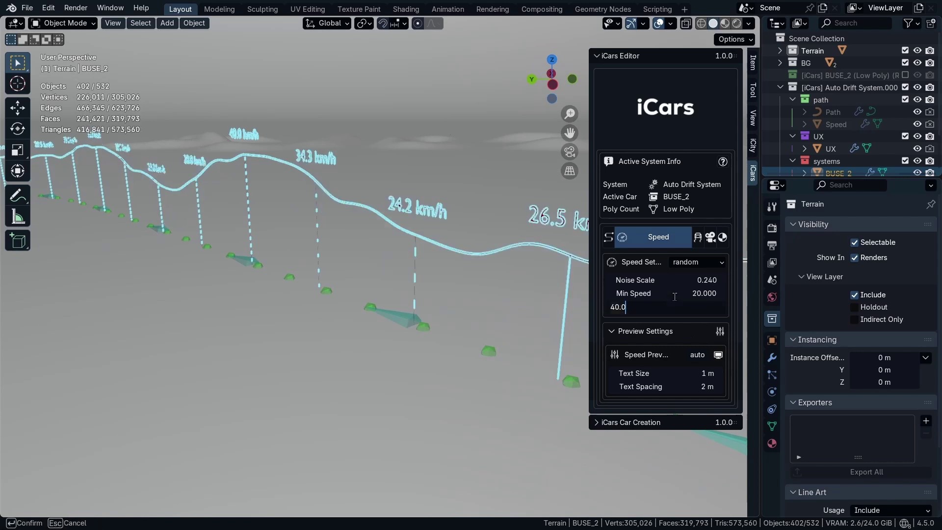
text(100)
key(Return)
key(space)
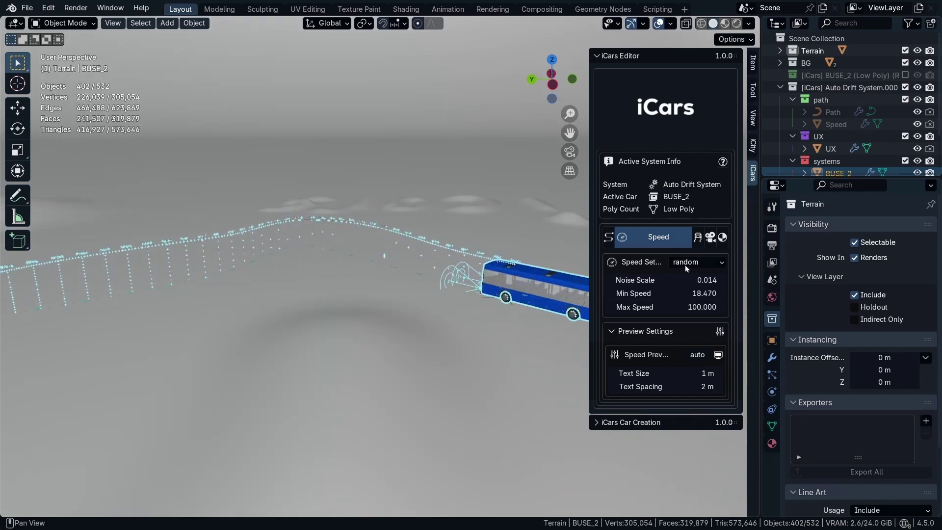
Step: Switch the bus's speed setting to curve and open the speed curve for editing
click(684, 264)
click(688, 317)
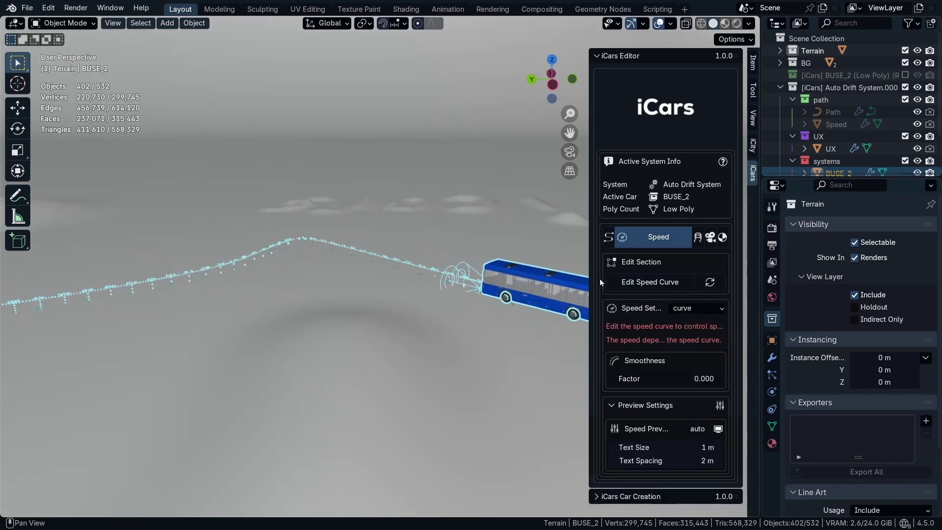
click(630, 287)
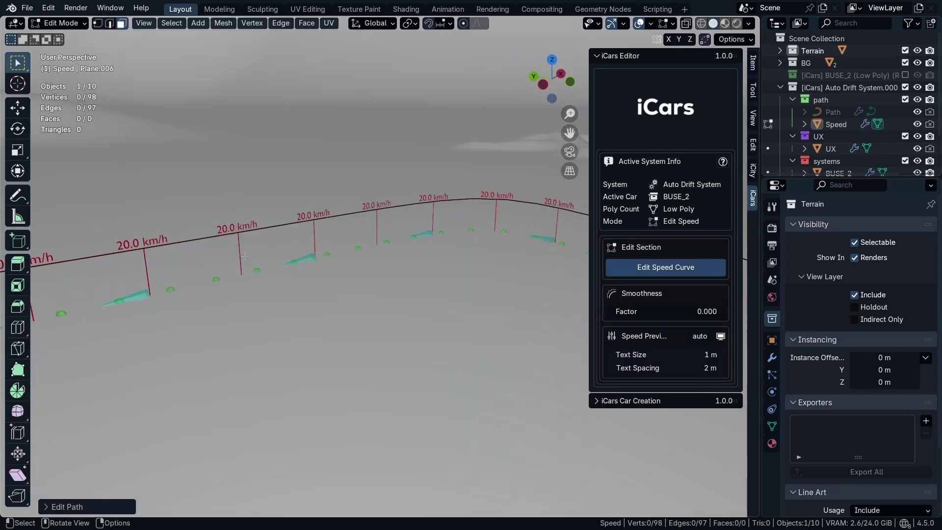
Step: Raise a point of the speed curve before the bend along Z, using smooth proportional editing with a size of about 25.55 m
scroll(273, 225, down, 5)
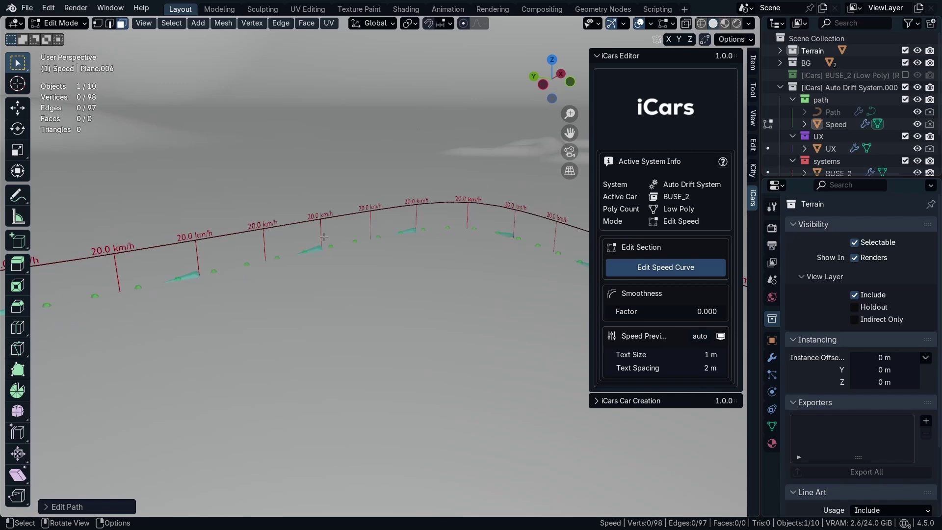
scroll(294, 265, up, 6)
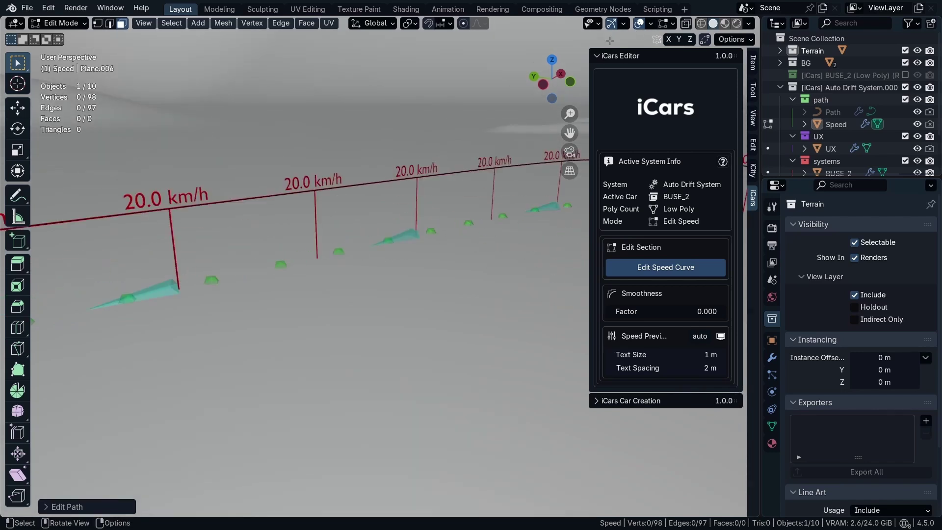
scroll(174, 232, down, 7)
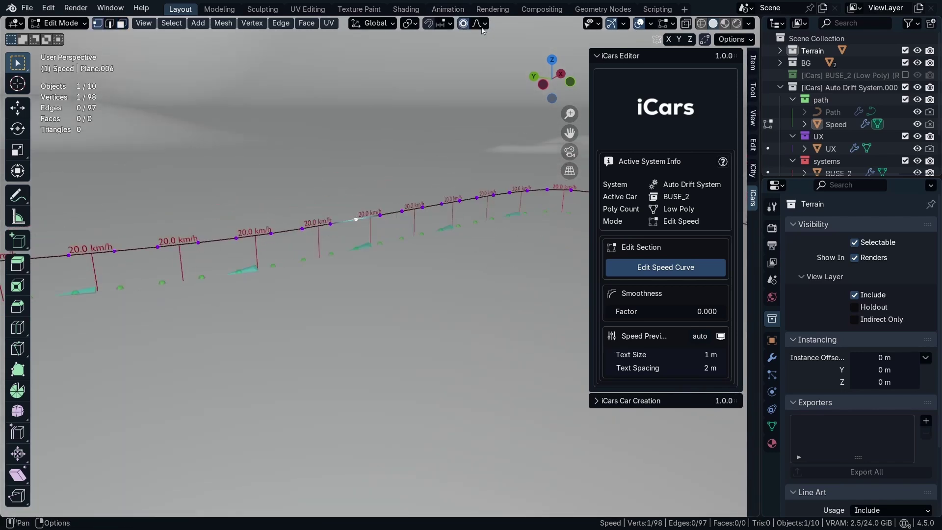
key(g)
key(z)
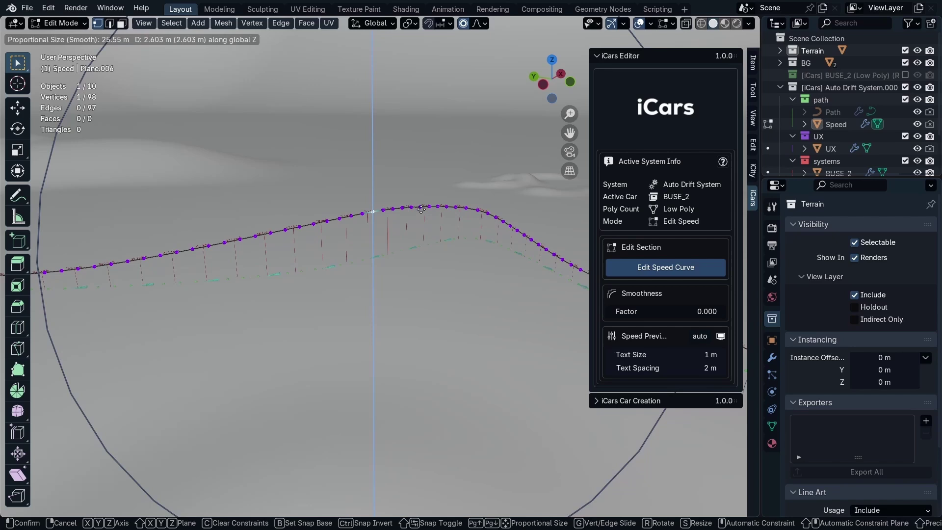
click(428, 187)
Step: Raise a second speed curve point near the bend along Z, leave curve editing and play the animation
click(482, 185)
key(g)
key(z)
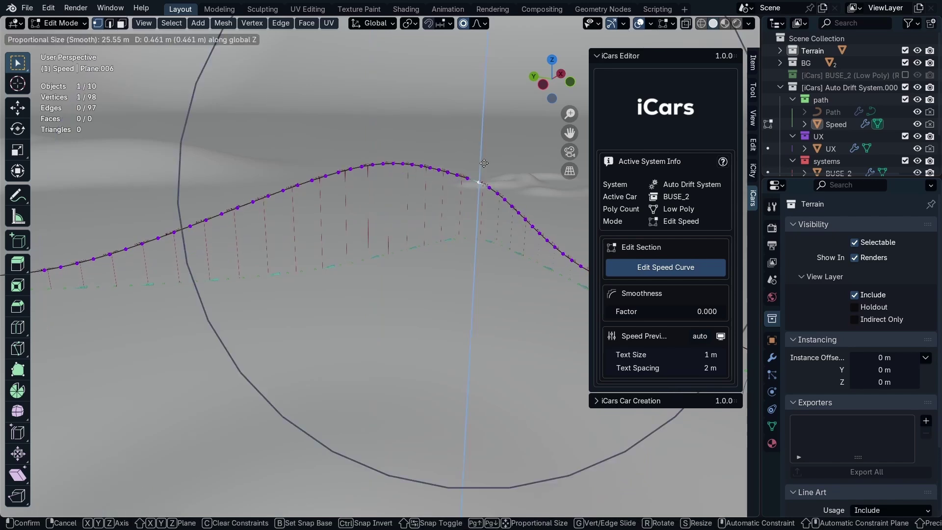
click(490, 147)
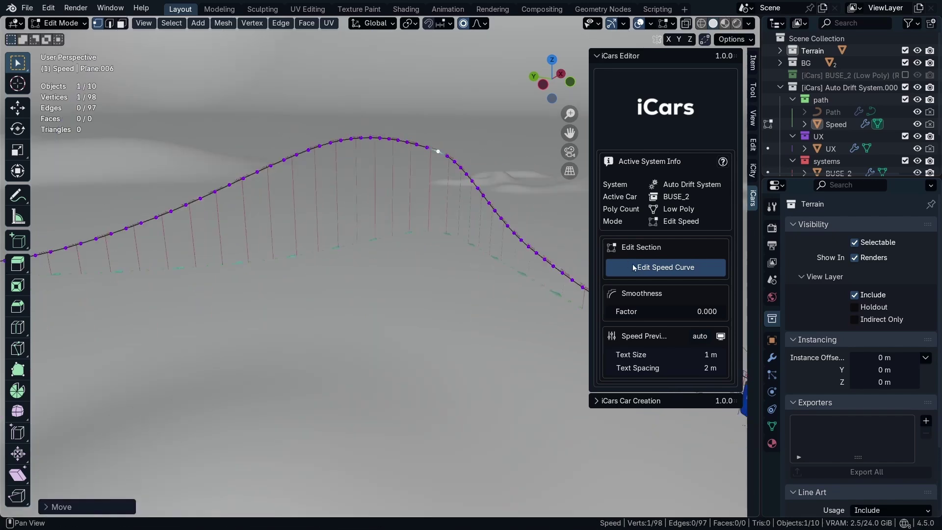
key(Tab)
key(space)
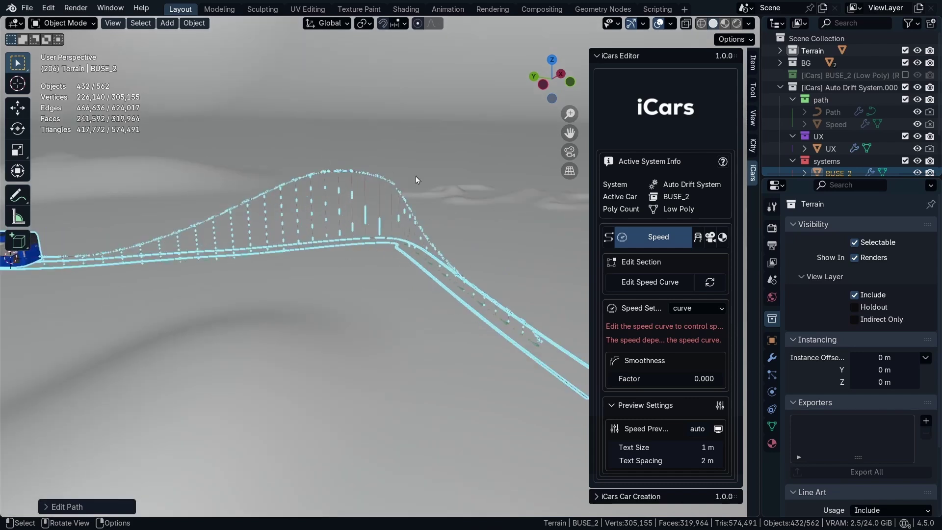
Step: Reset the bus's speed curve and return to the first frame of the animation
click(716, 290)
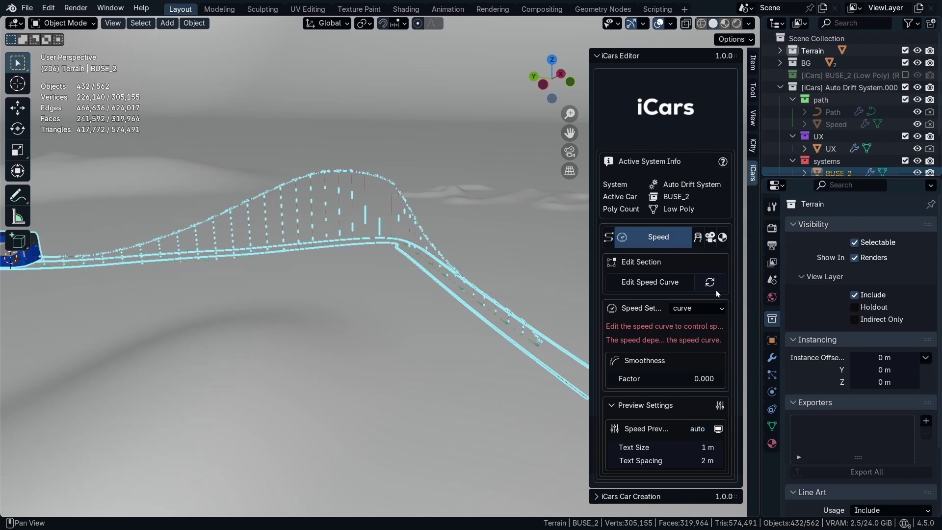
key(shift+Left)
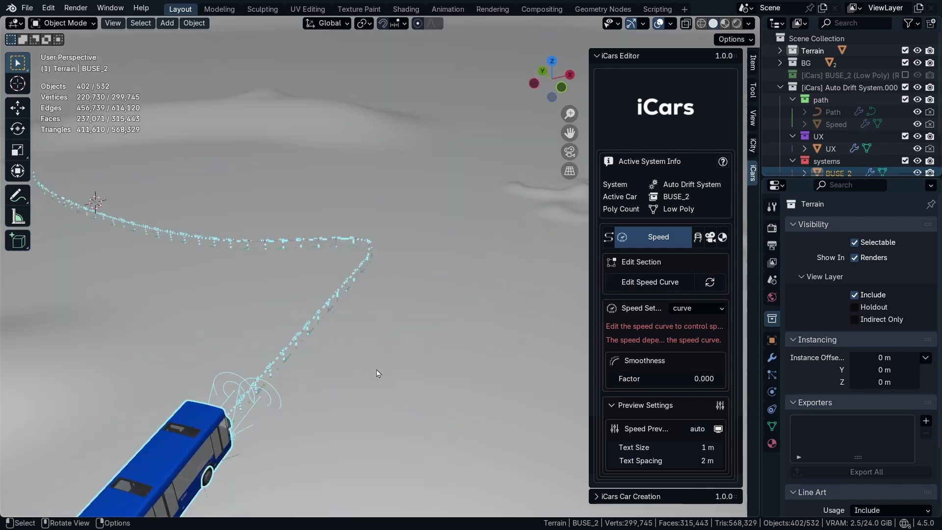
scroll(309, 299, up, 2)
middle_drag(417, 260, 525, 254)
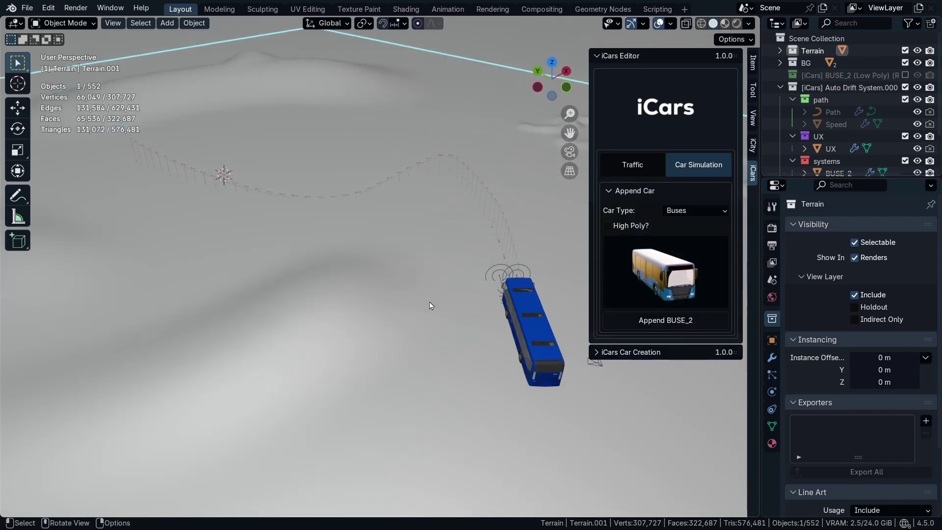
Step: Choose the Sports Cars type and append SPORTS_CAR_4 to the scene
click(695, 210)
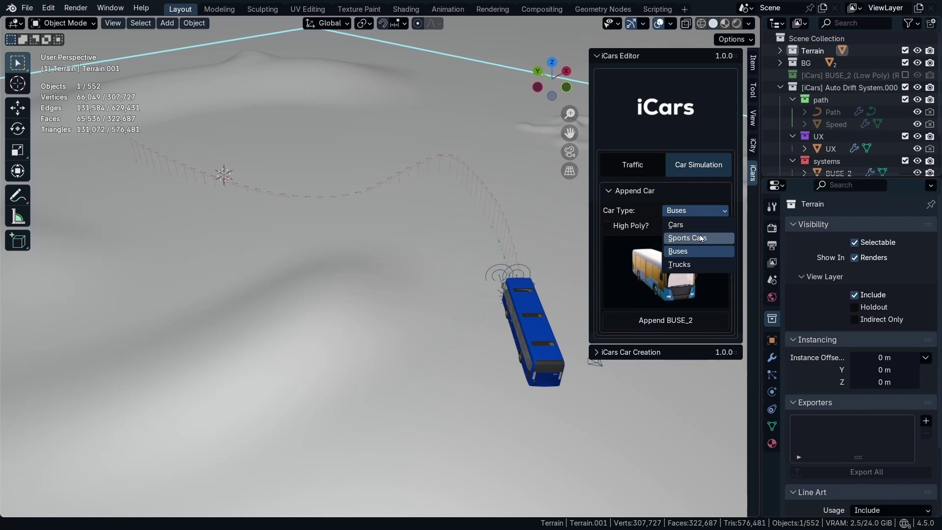
click(700, 238)
click(665, 285)
click(637, 333)
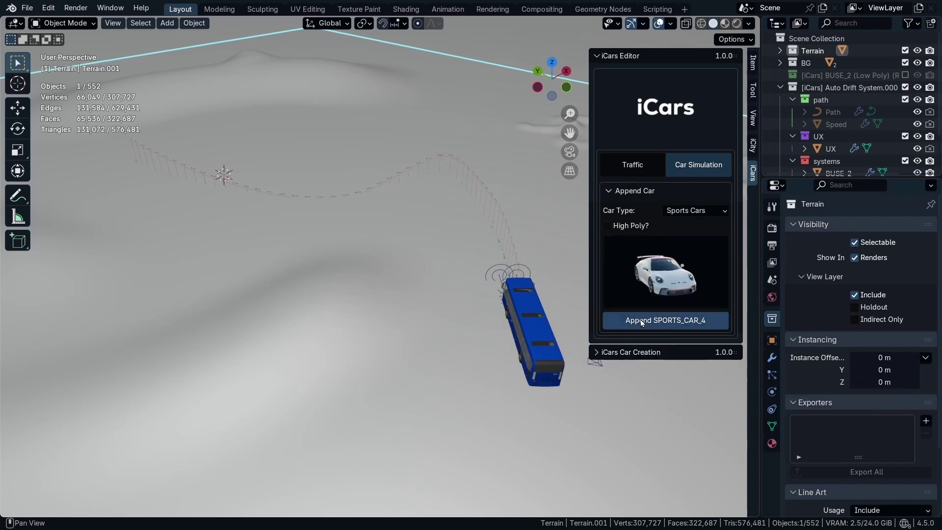
click(641, 321)
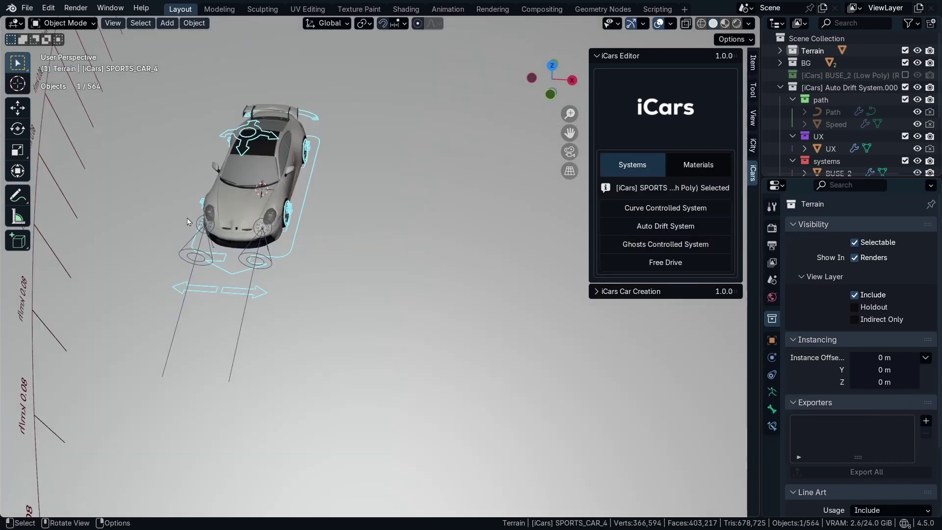
Step: Apply the Ghosts Controlled System to the sports car, and set Terrain as its snap-to-ground collection
click(672, 246)
key(KP_Decimal)
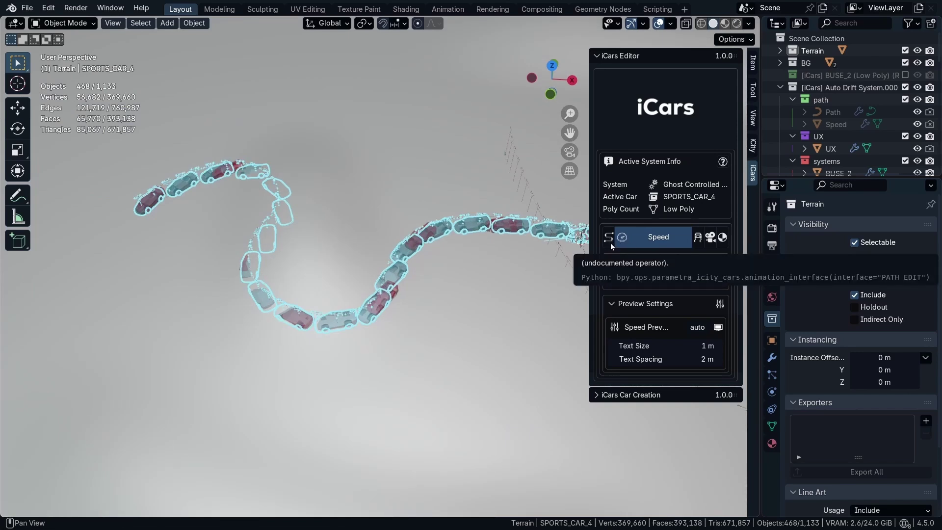
click(609, 237)
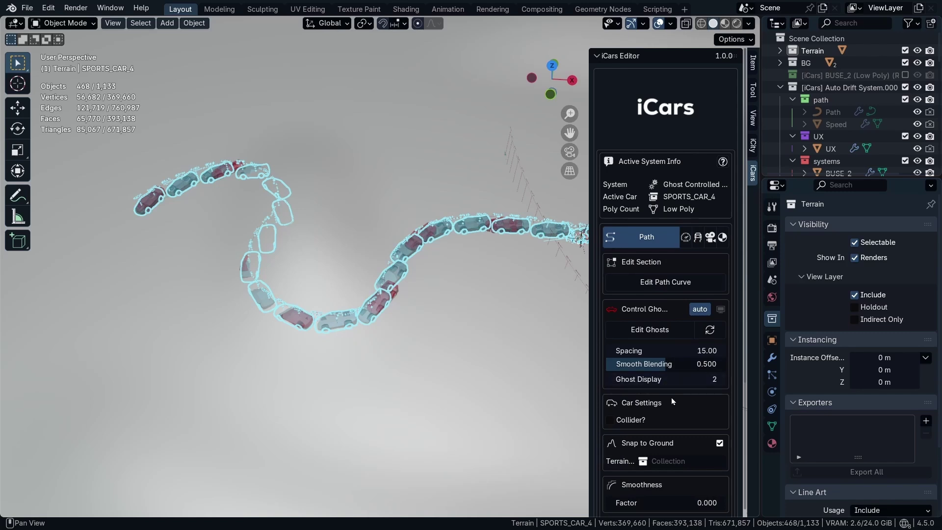
scroll(652, 357, down, 5)
click(682, 361)
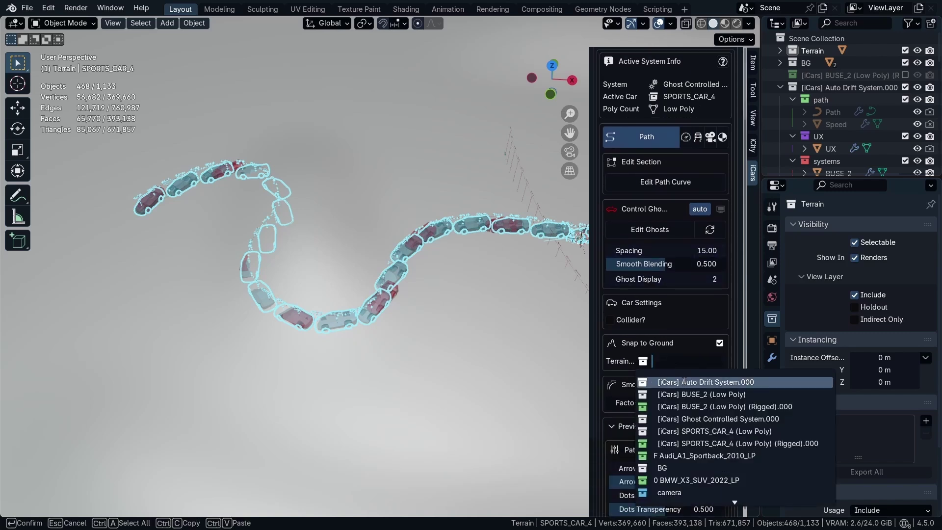
middle_drag(290, 277, 324, 272)
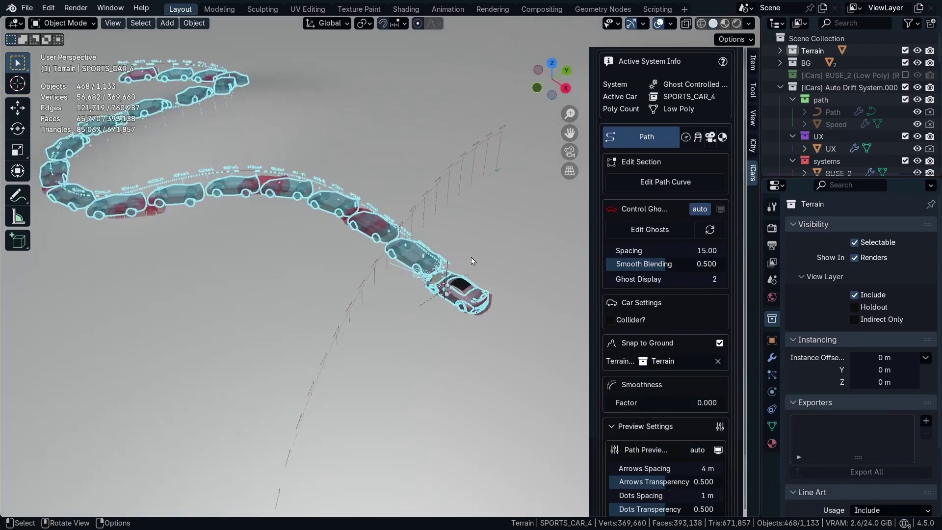
Step: Start editing the control ghosts and rotate the drift control of the third ghost from the car, swinging it outward on the first bend
key(space)
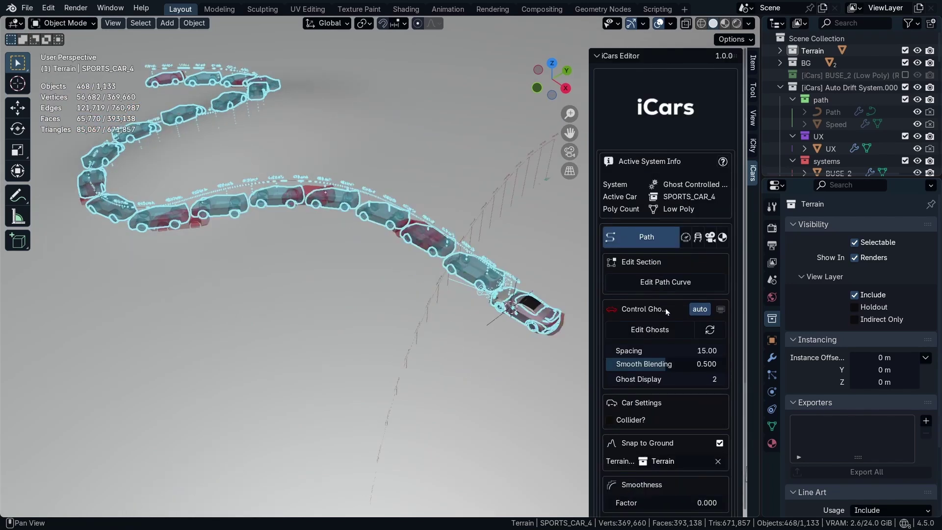
click(647, 330)
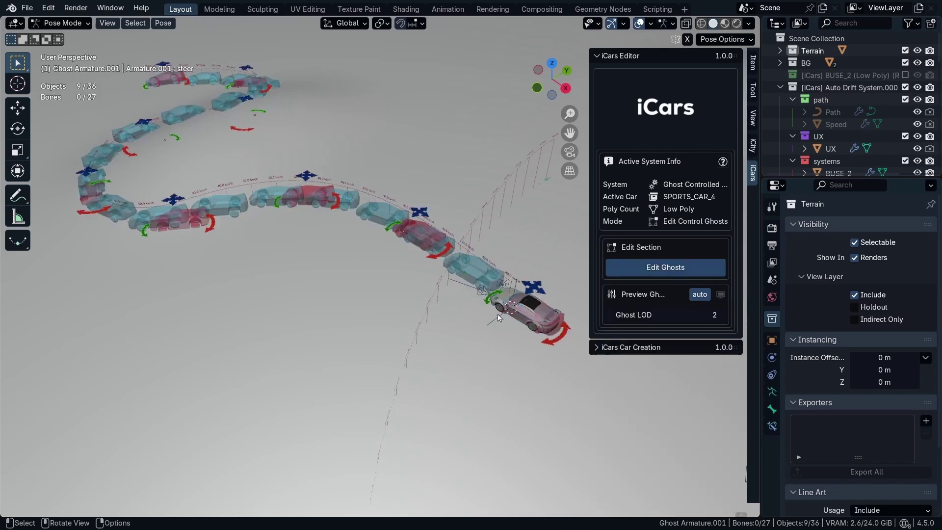
middle_drag(434, 243, 457, 282)
scroll(457, 282, down, 7)
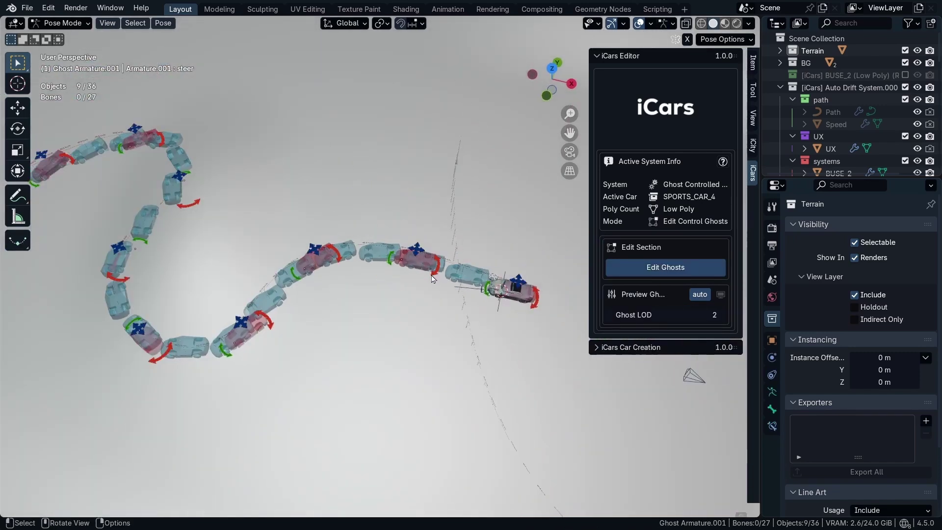
click(339, 255)
scroll(339, 256, up, 3)
key(r)
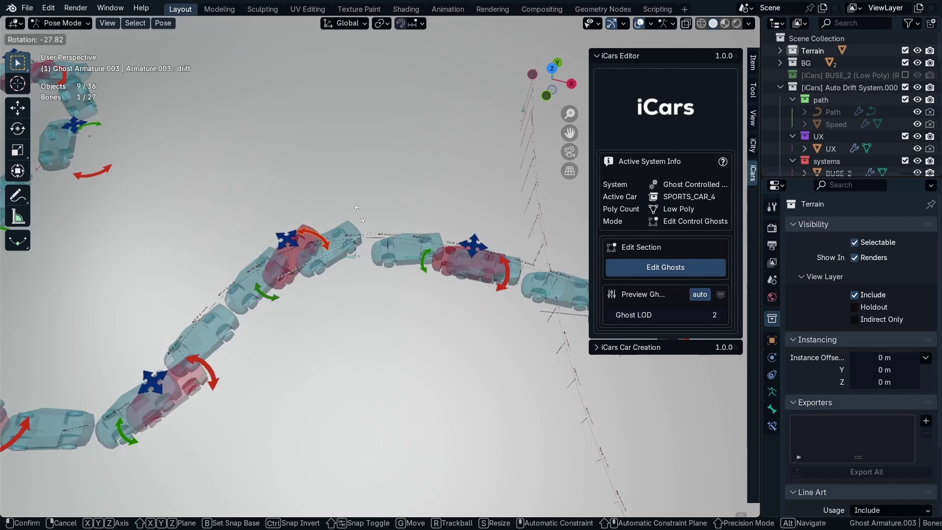
click(285, 180)
Step: Rotate the drift control of the second ghost, nearer the sports car, around the Z axis
click(503, 273)
key(r)
key(z)
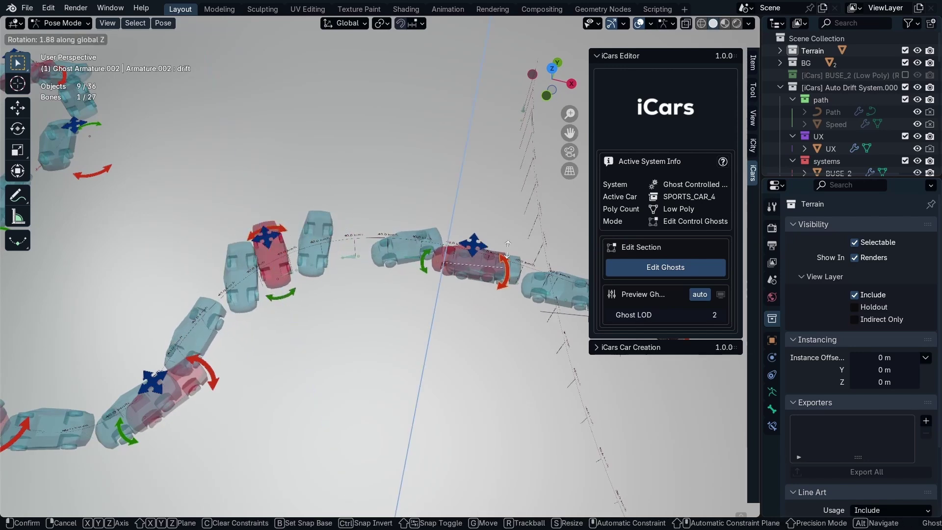
click(490, 238)
Step: Rotate the drift control of the fourth ghost around Z, adjust one more ghost further along the path, and leave ghost editing
click(216, 381)
key(r)
key(z)
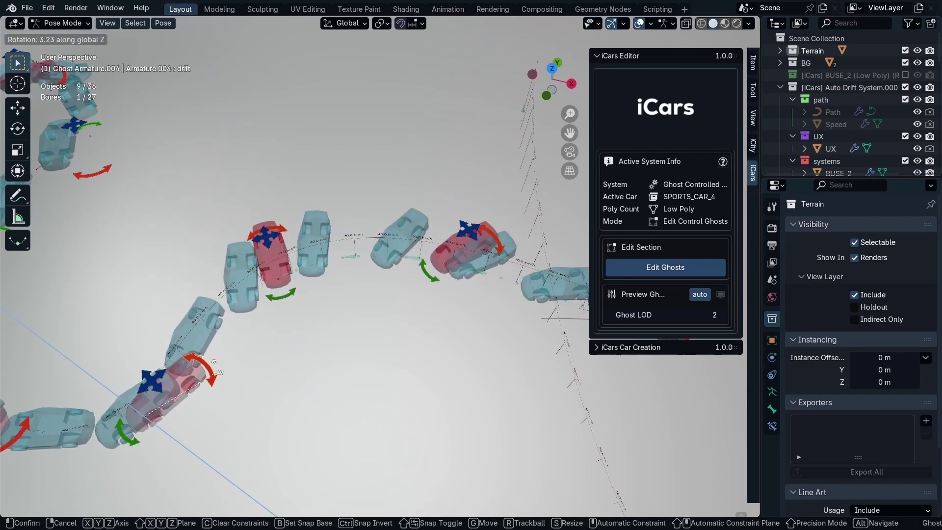
click(206, 363)
scroll(174, 282, up, 3)
click(326, 206)
key(r)
key(r)
click(343, 216)
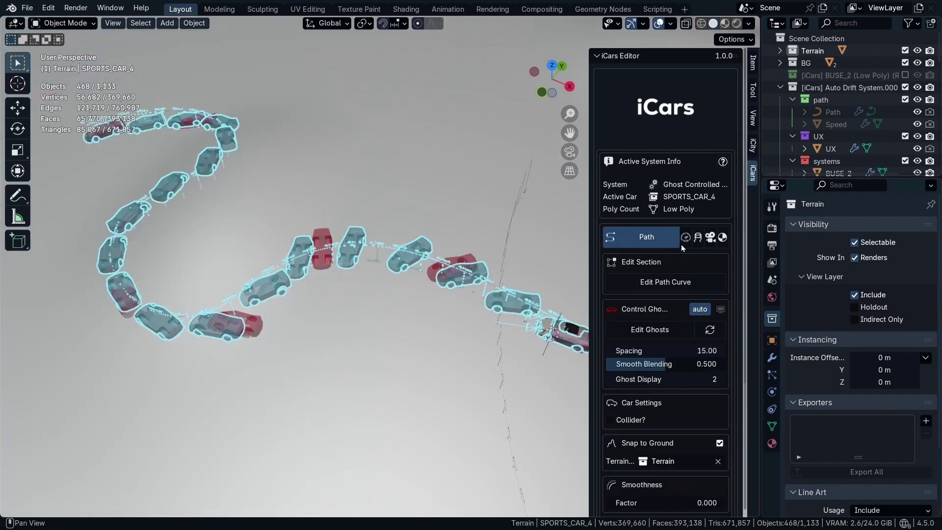
Step: Set the sports car's static speed to 80, play the animation and return to the start
click(683, 244)
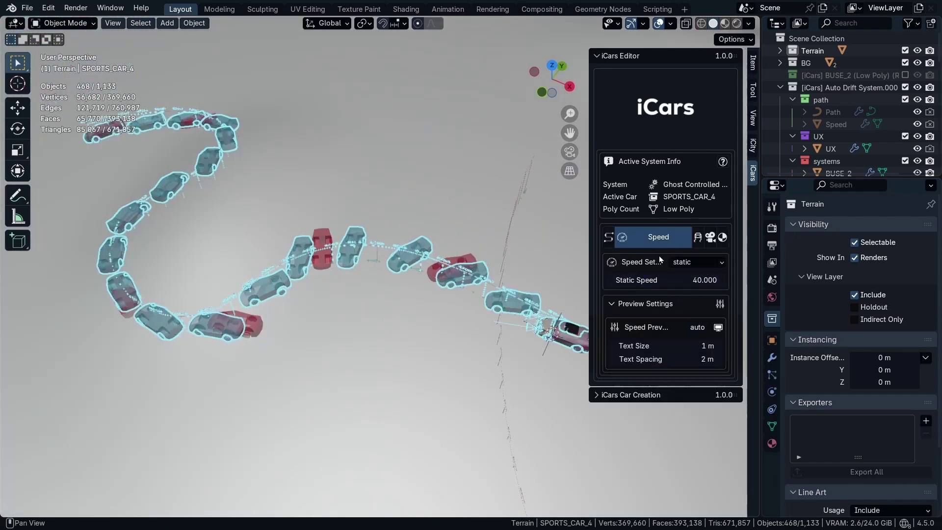
click(665, 280)
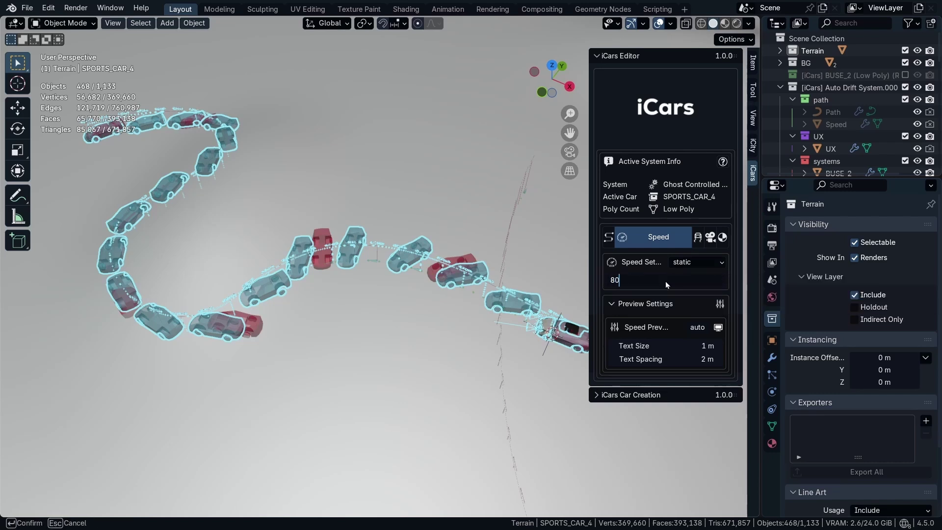
key(Return)
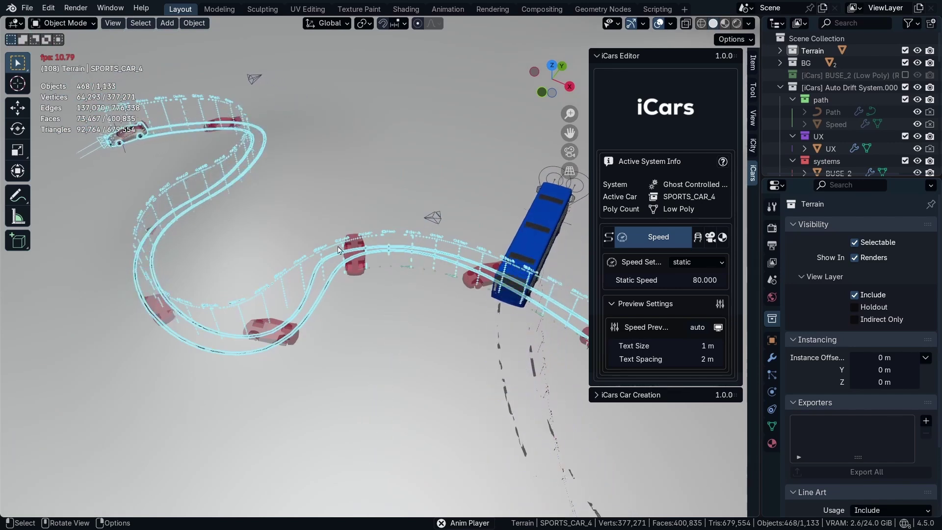
key(Escape)
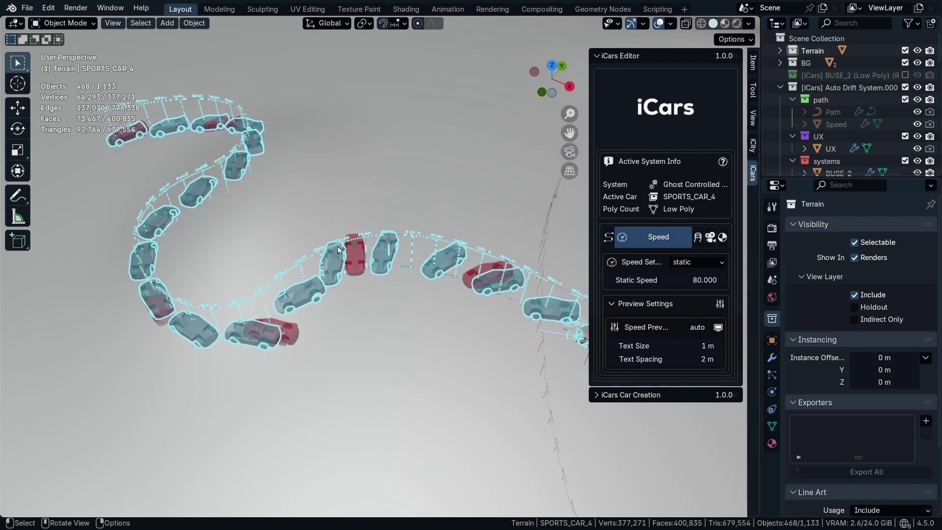
Step: Set the control ghost spacing to 5 and refresh the ghosts along the path
click(608, 238)
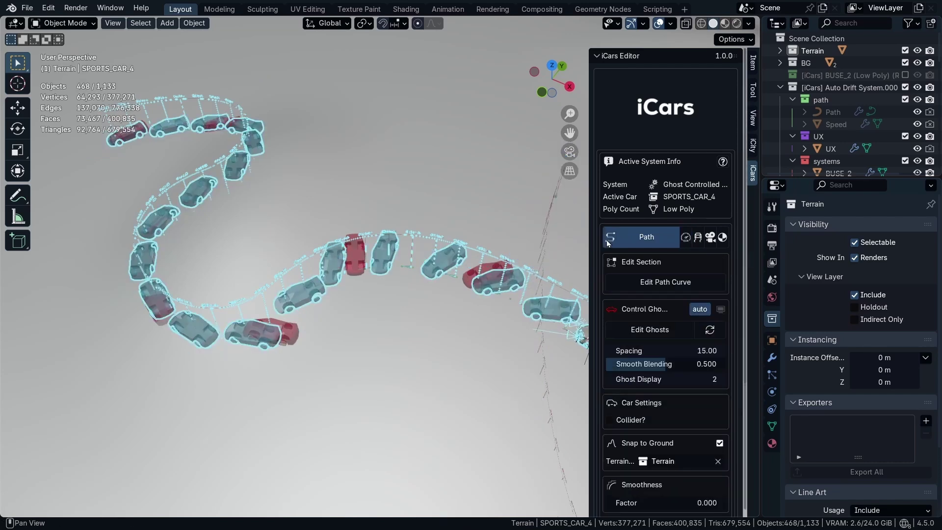
click(666, 349)
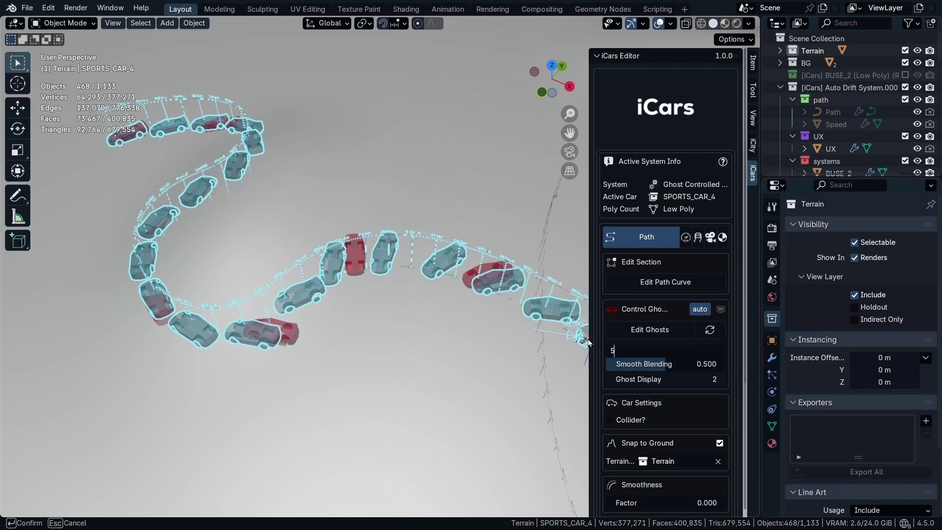
key(Return)
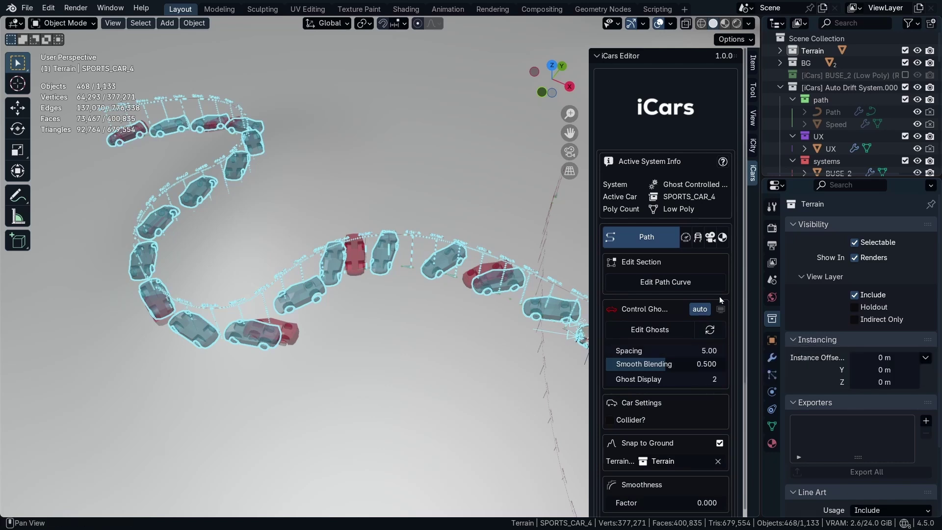
click(707, 333)
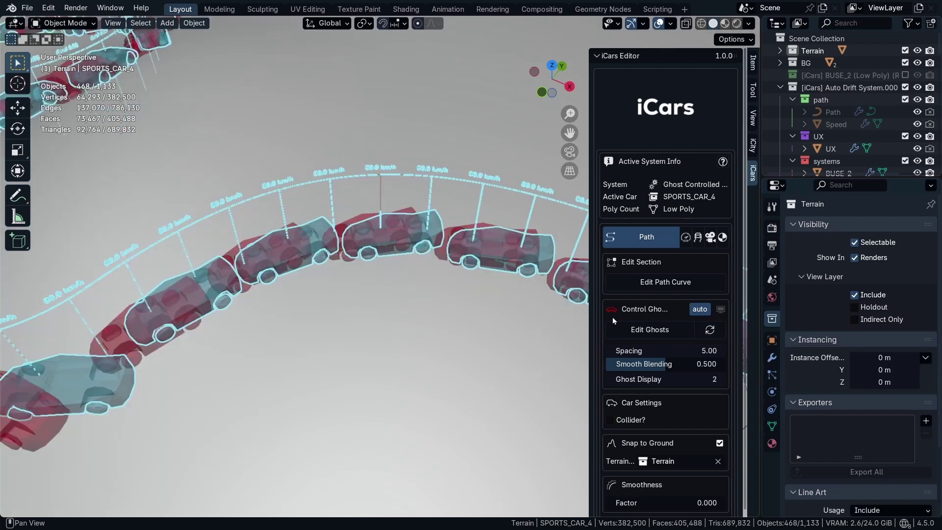
Step: Edit the denser set of ghosts and rotate their drift controls around Z along the first bend
click(660, 336)
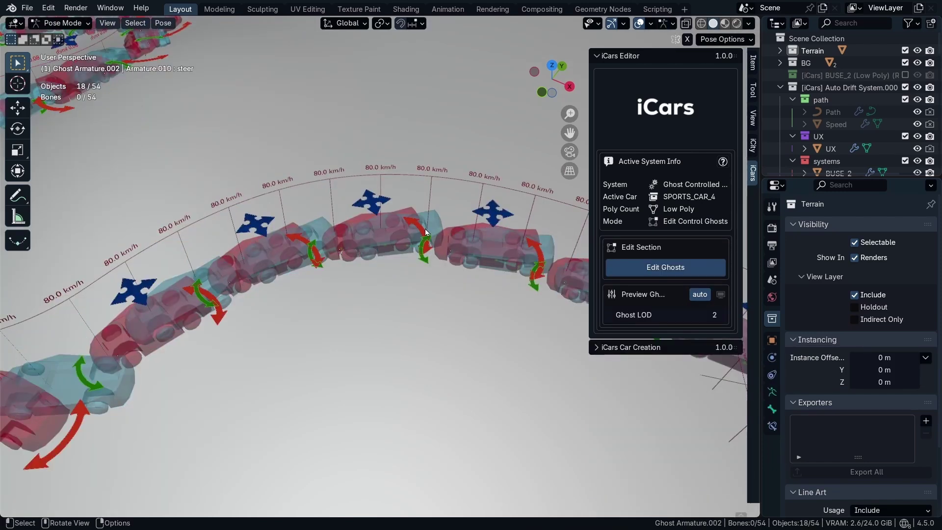
key(r)
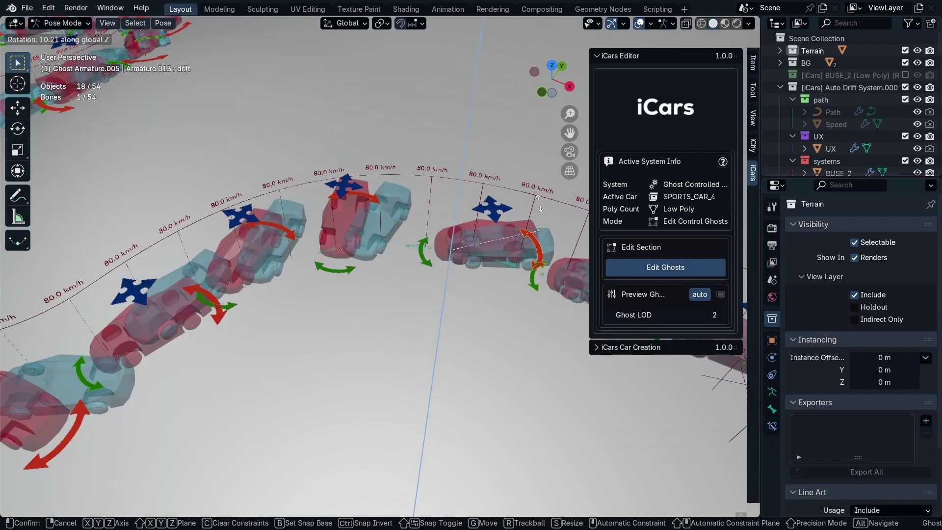
click(509, 294)
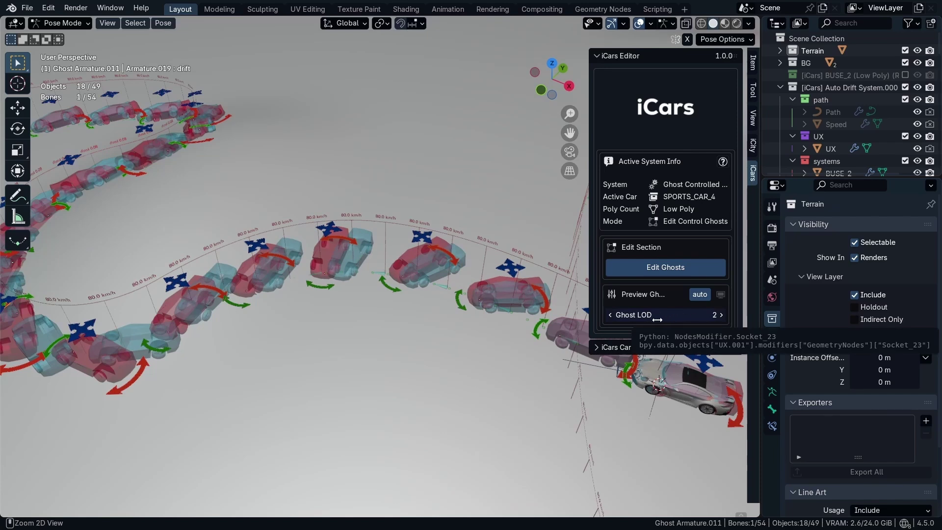
Step: Try Ghost LOD 0 for the ghost preview and restore it to 2
ctrl+scroll(655, 320, down, 1)
ctrl+scroll(655, 320, up, 1)
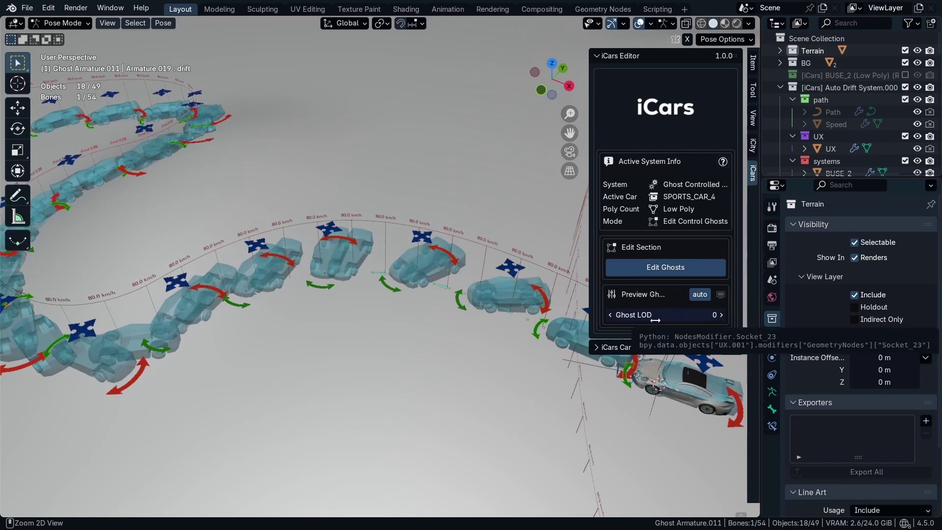
ctrl+scroll(655, 320, down, 1)
ctrl+scroll(654, 319, up, 1)
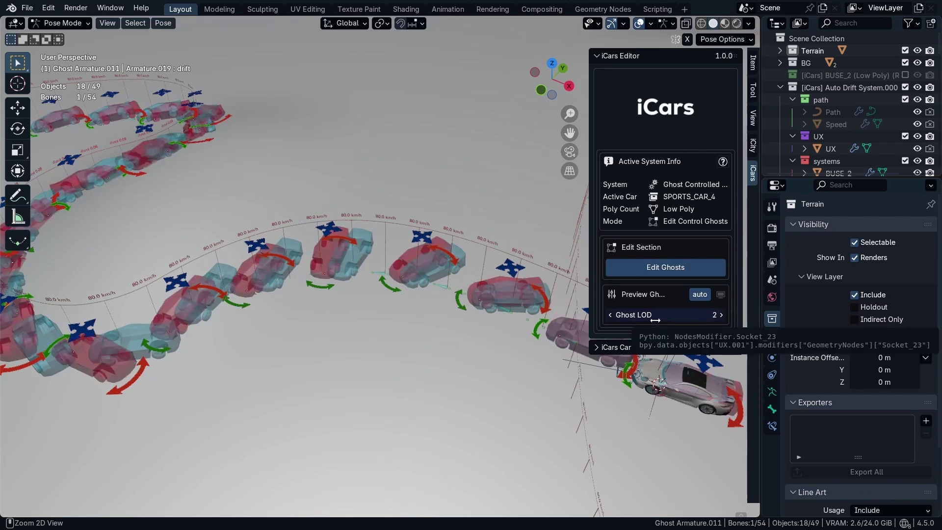
Step: Leave ghost editing and hide the blue preview ghosts along the path
click(685, 274)
scroll(681, 436, down, 6)
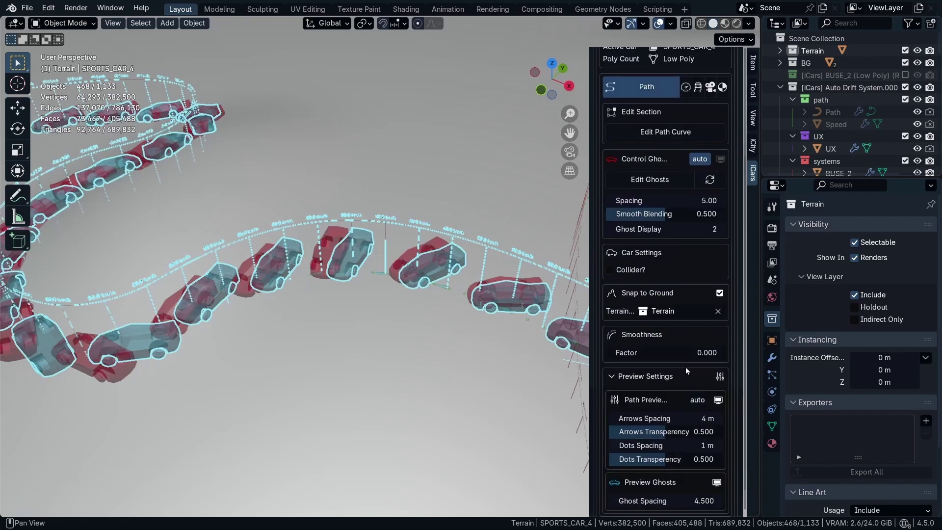
drag(659, 468, 719, 469)
key(Escape)
click(715, 455)
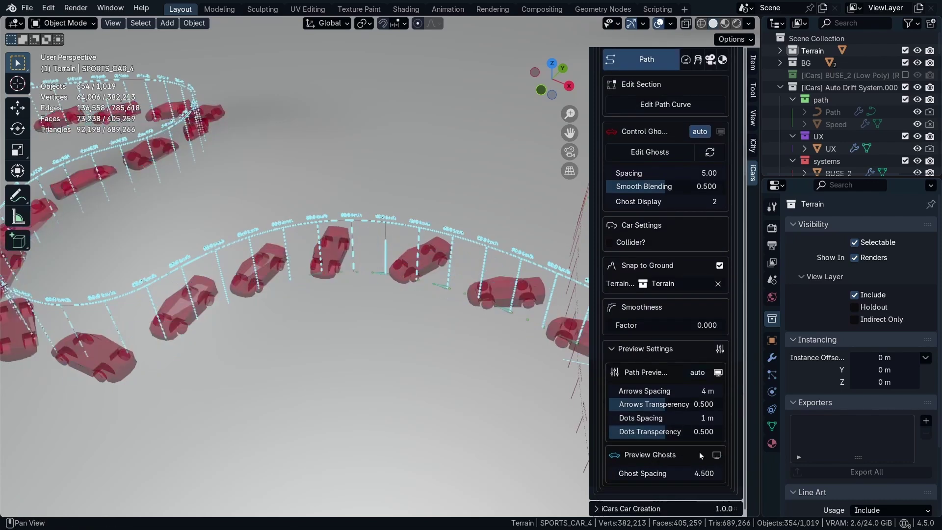
Step: Play the sports car's drift animation, stop it and return to the first frame
key(space)
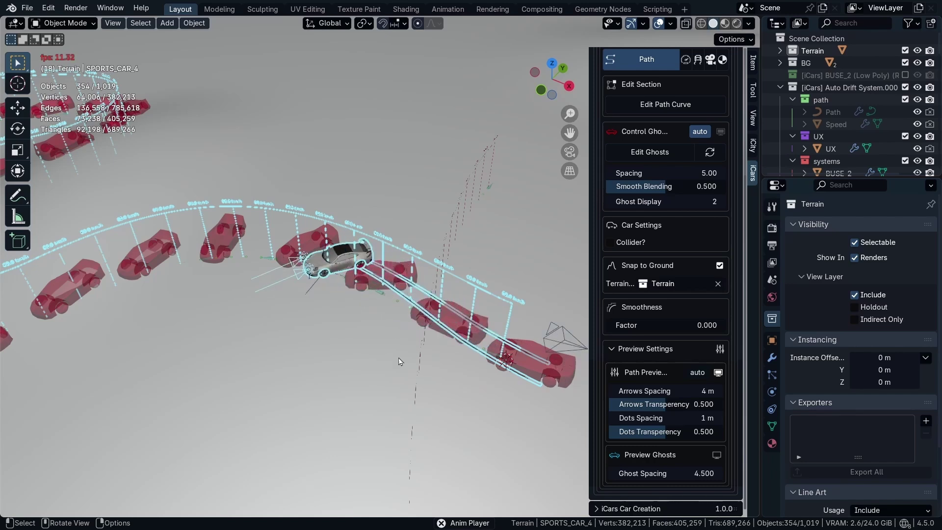
scroll(399, 361, down, 3)
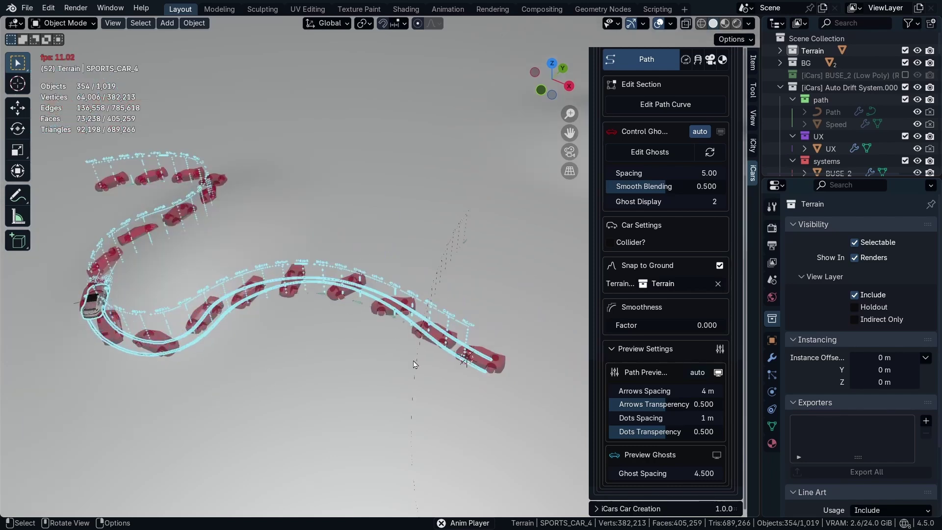
key(space)
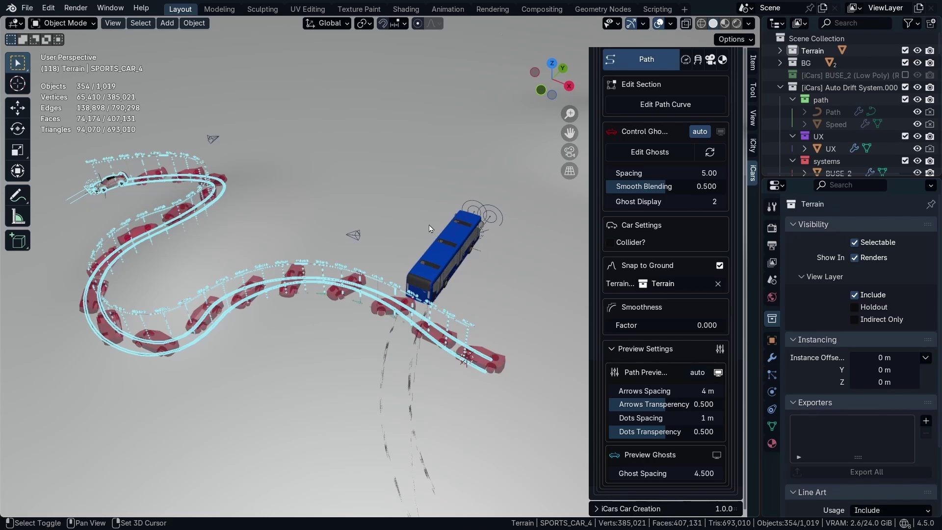
key(shift+Left)
Step: Switch the viewport to rendered shading and frame the sports car close up from the front
key(KP_0)
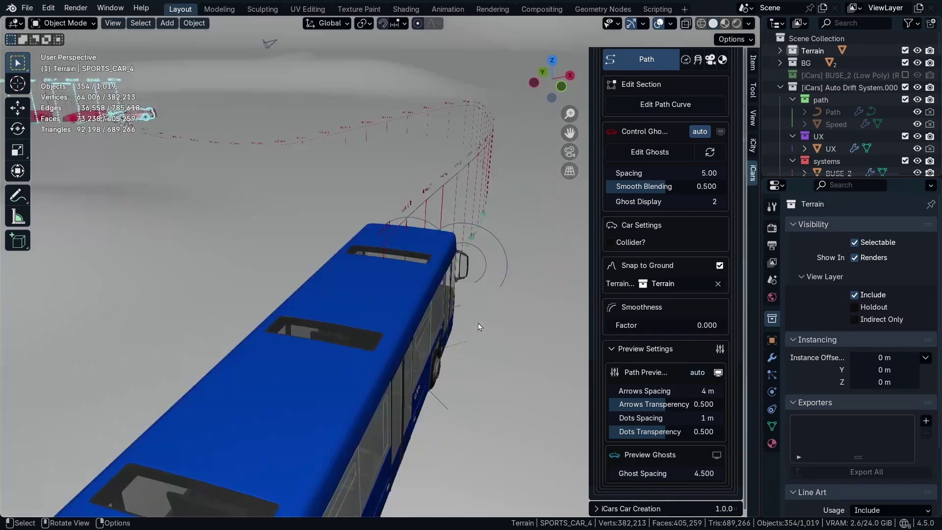
middle_drag(443, 321, 475, 327)
scroll(461, 307, down, 5)
scroll(424, 290, up, 4)
key(z)
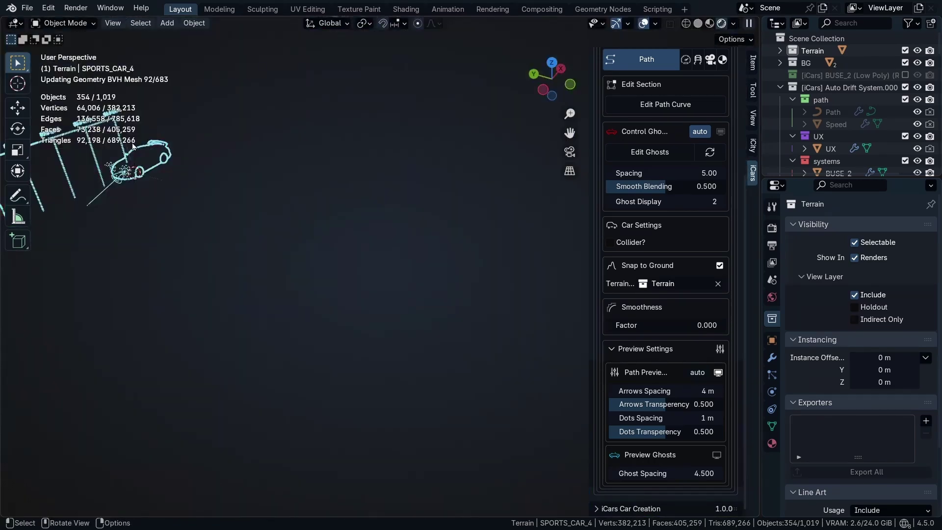
scroll(211, 230, up, 4)
mouse_move(161, 206)
shift+middle_down()
mouse_move(211, 230)
mouse_move(285, 236)
shift+middle_up()
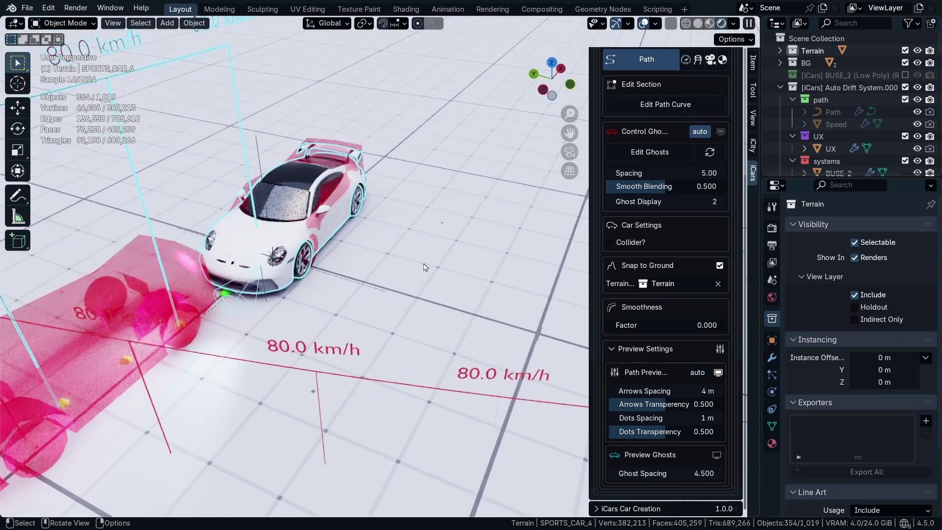